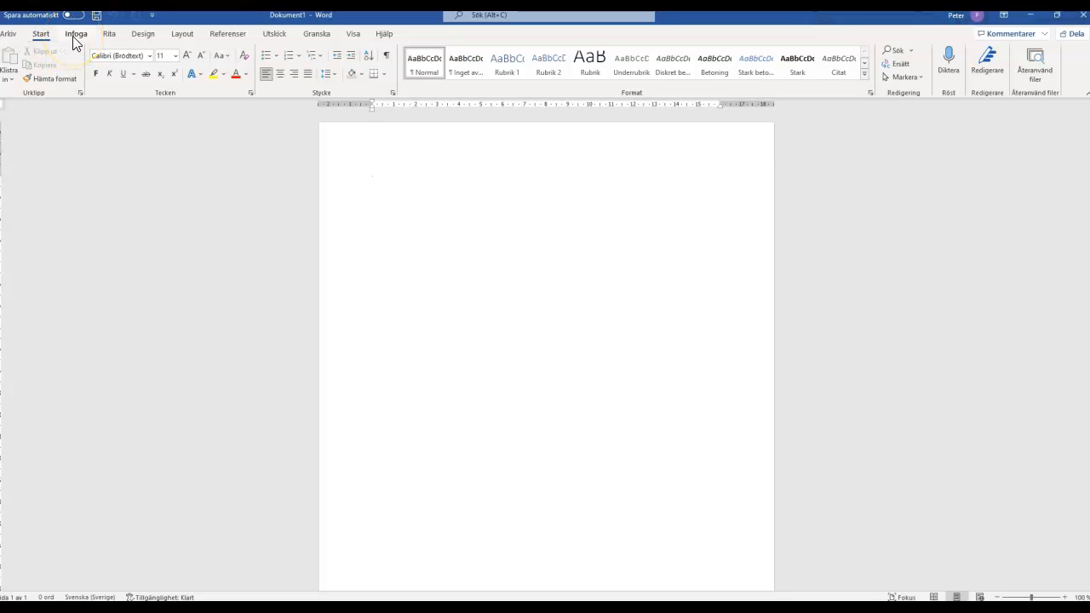
Insert a new blank equation in the document and enter "x =" in it.
click(75, 36)
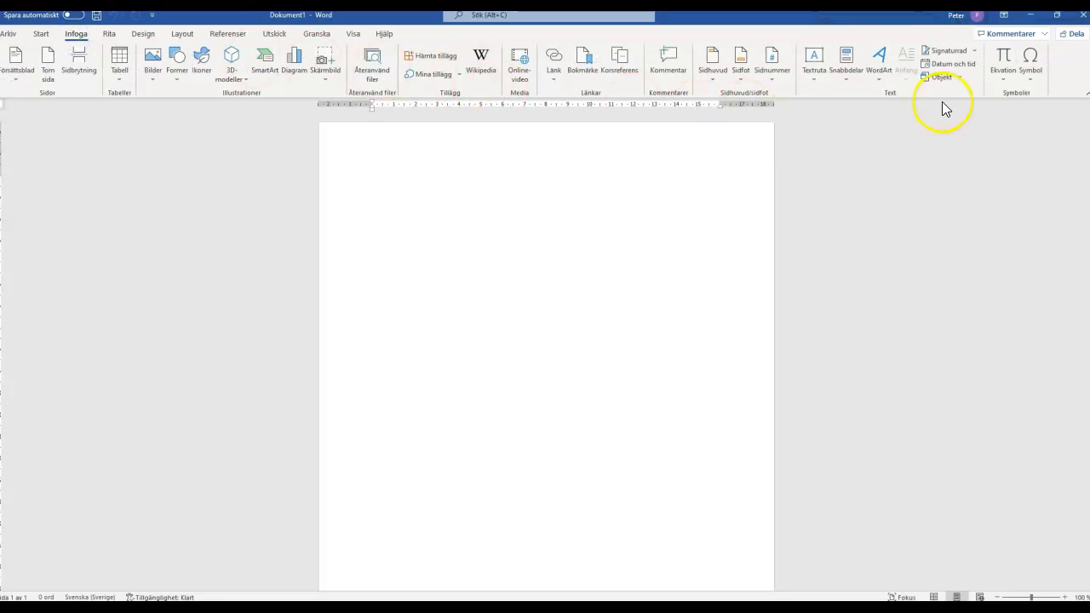
click(42, 34)
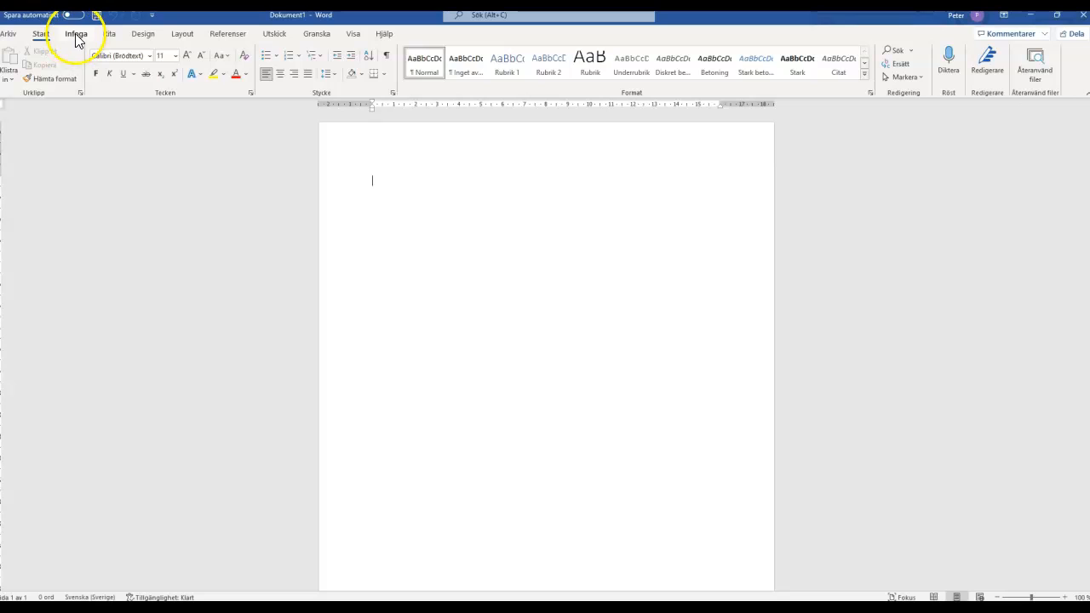
click(75, 36)
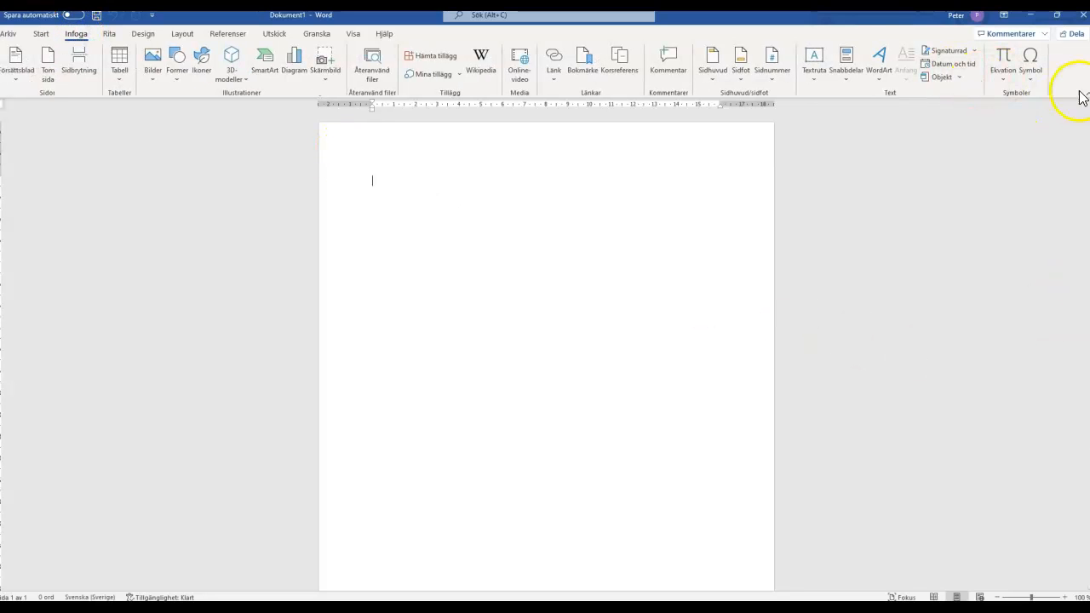
click(1004, 78)
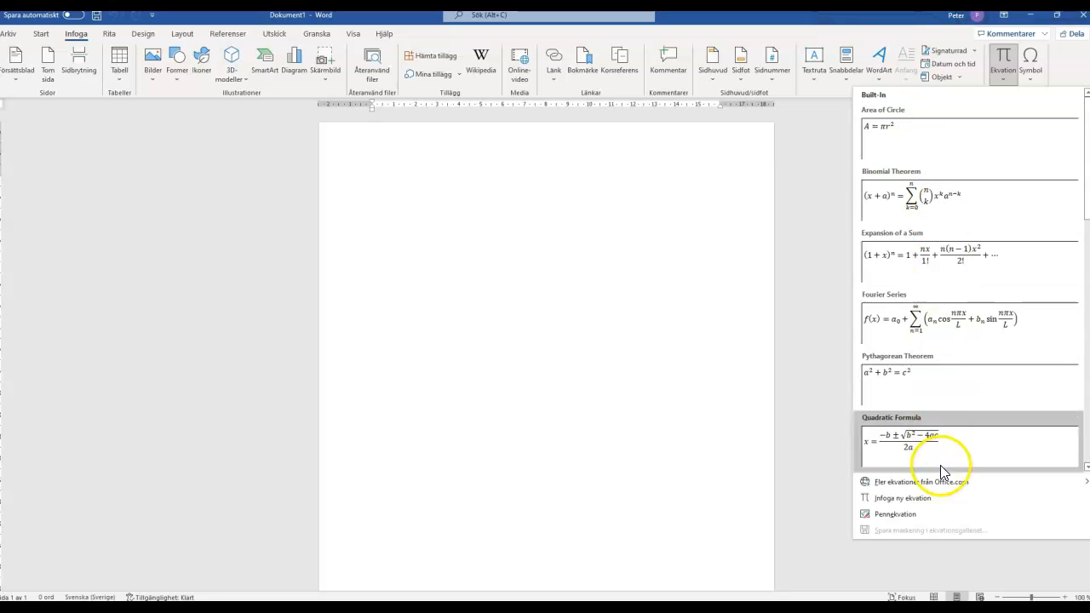
click(712, 224)
click(1004, 58)
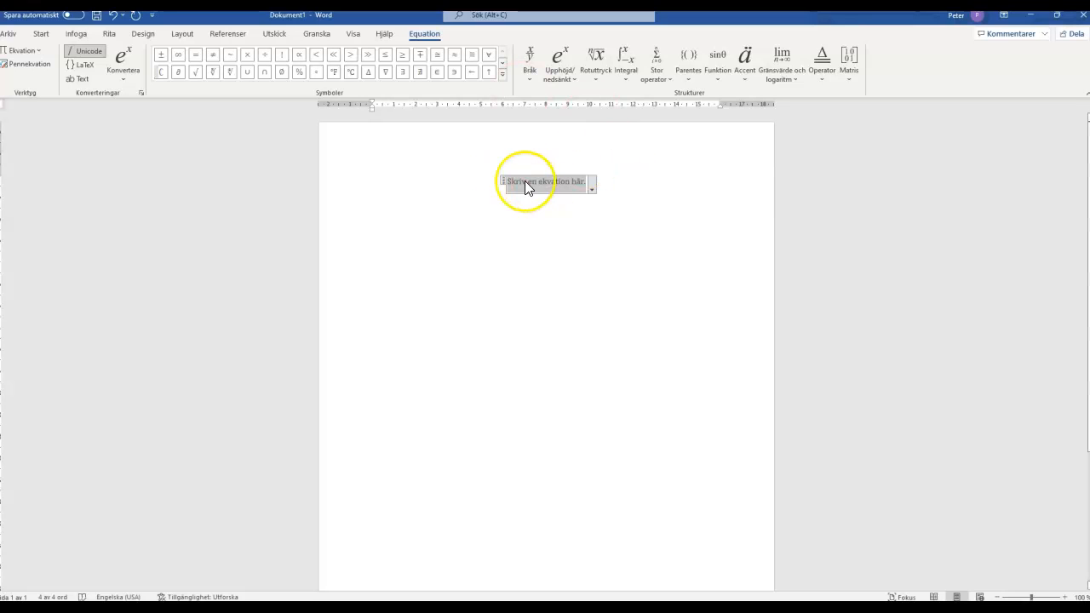
text(x =)
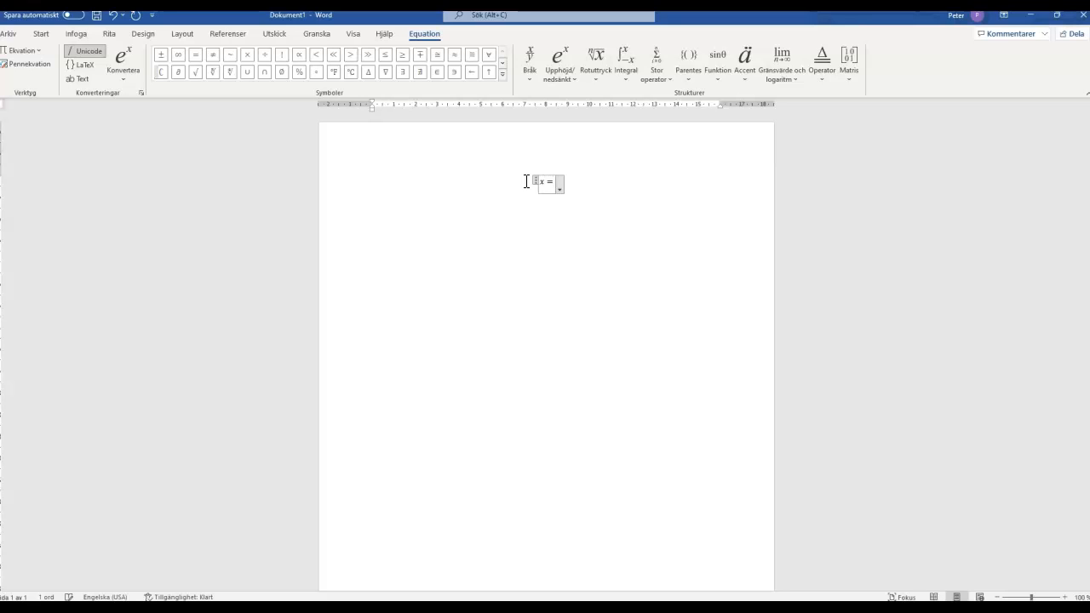
Add a bar accent (Streck) over the x in the equation.
click(543, 181)
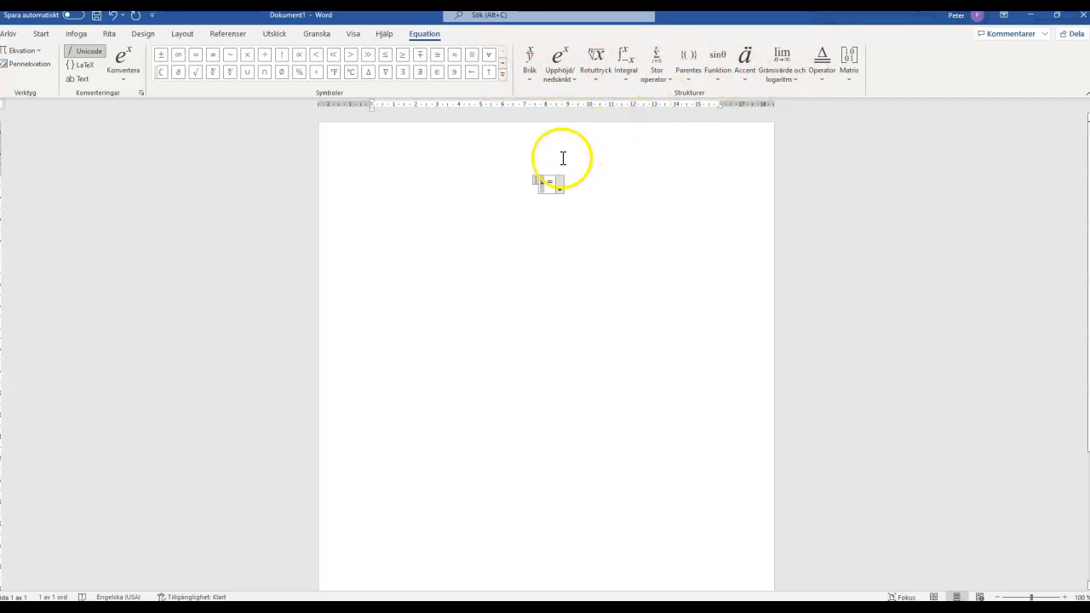
click(547, 183)
click(541, 183)
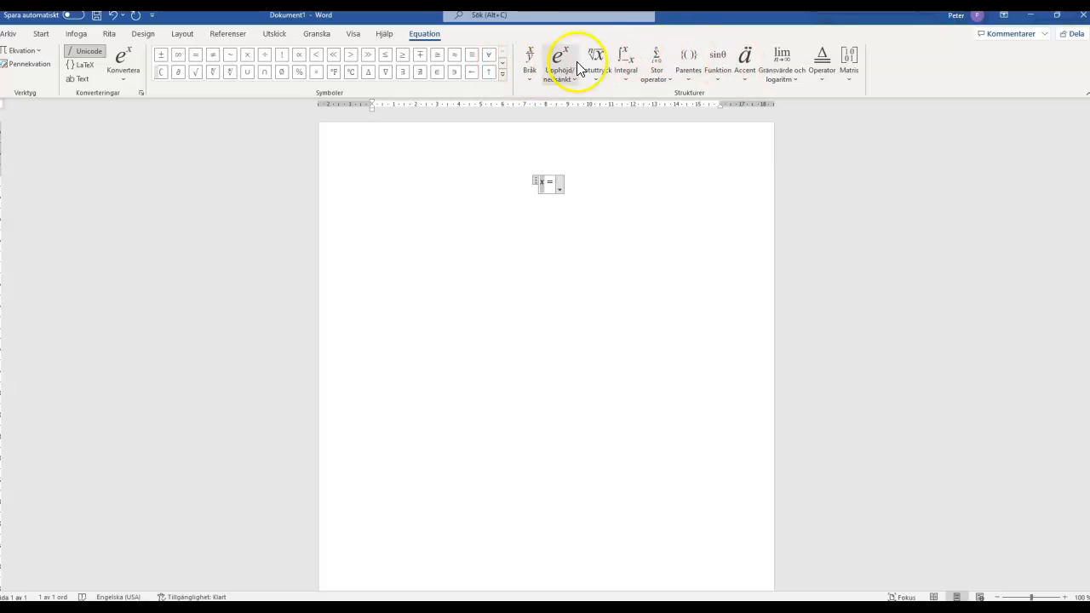
click(749, 74)
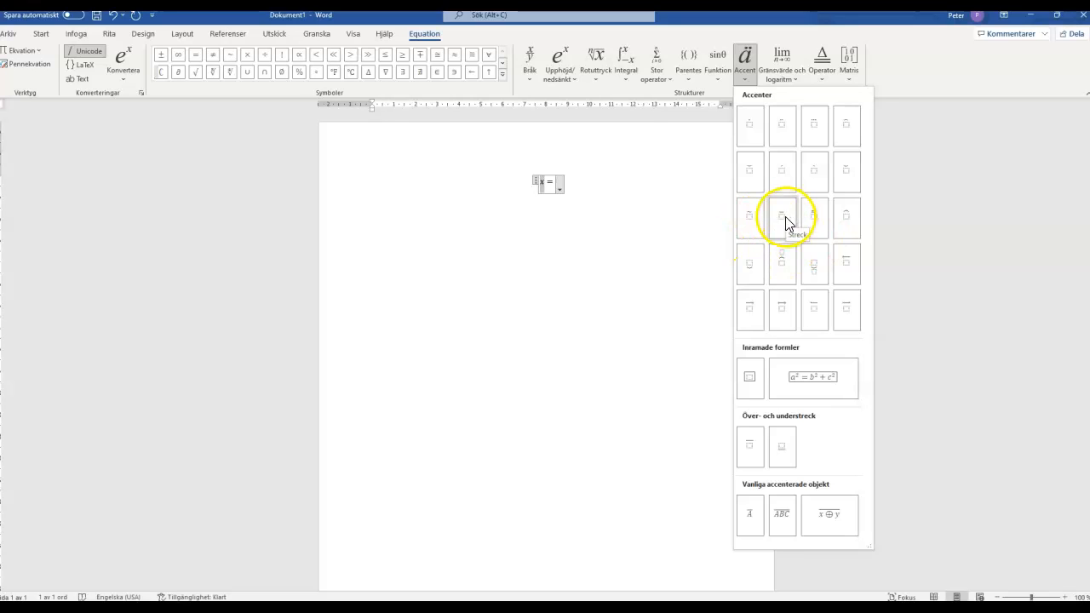
click(785, 216)
Insert a stacked fraction with a horizontal bar after the equals sign and enter n as its denominator.
click(553, 182)
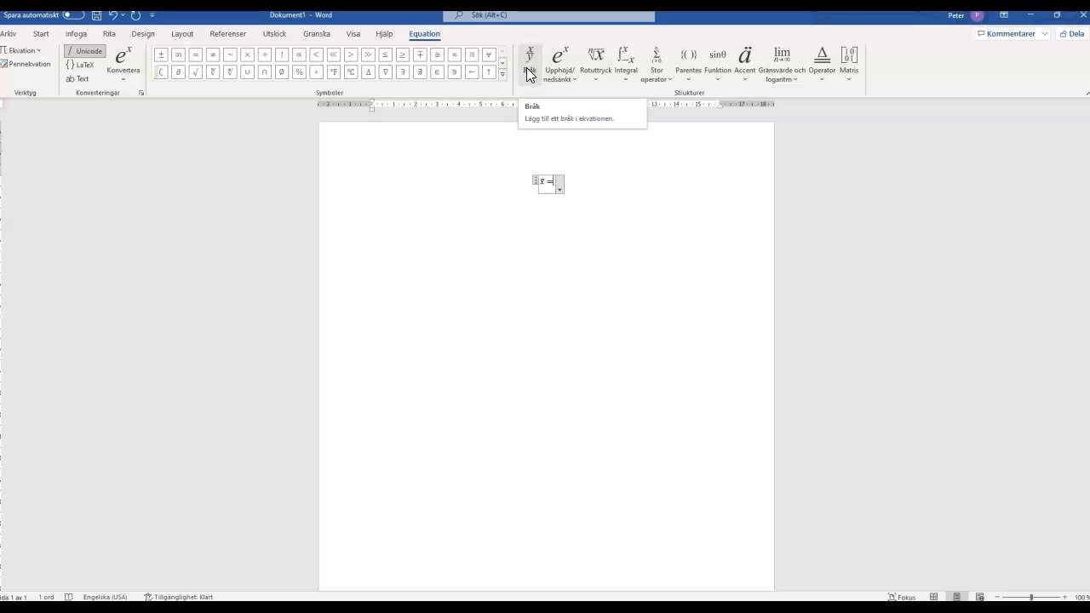
click(529, 73)
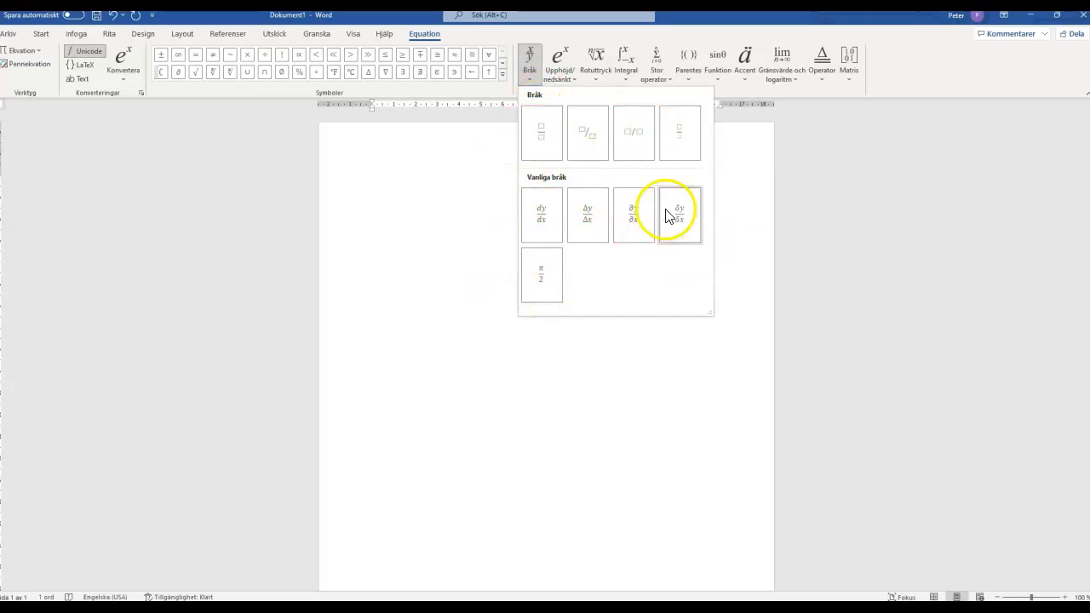
click(547, 138)
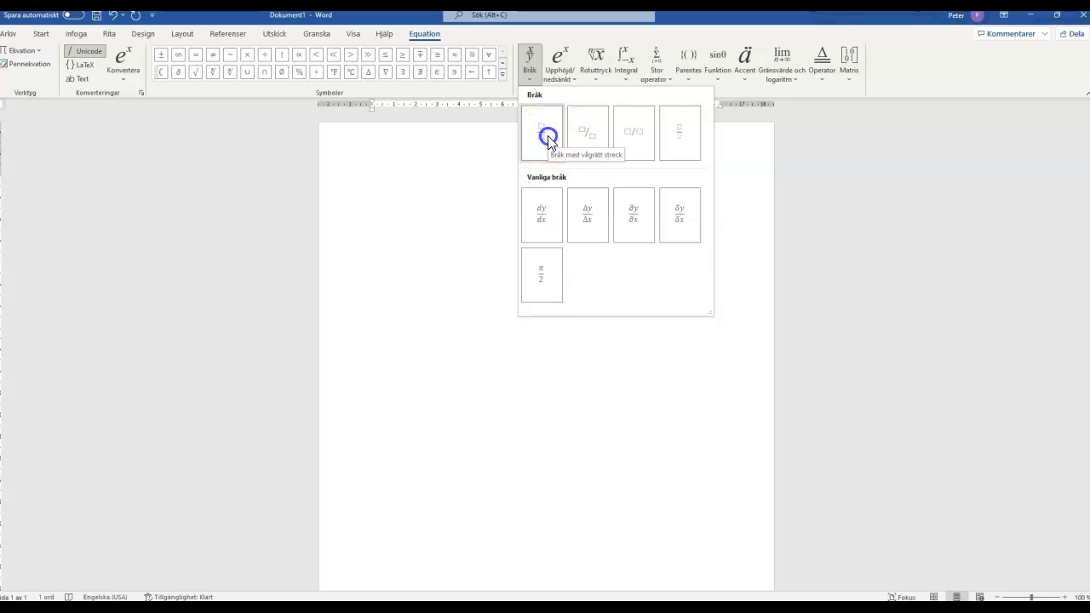
click(555, 181)
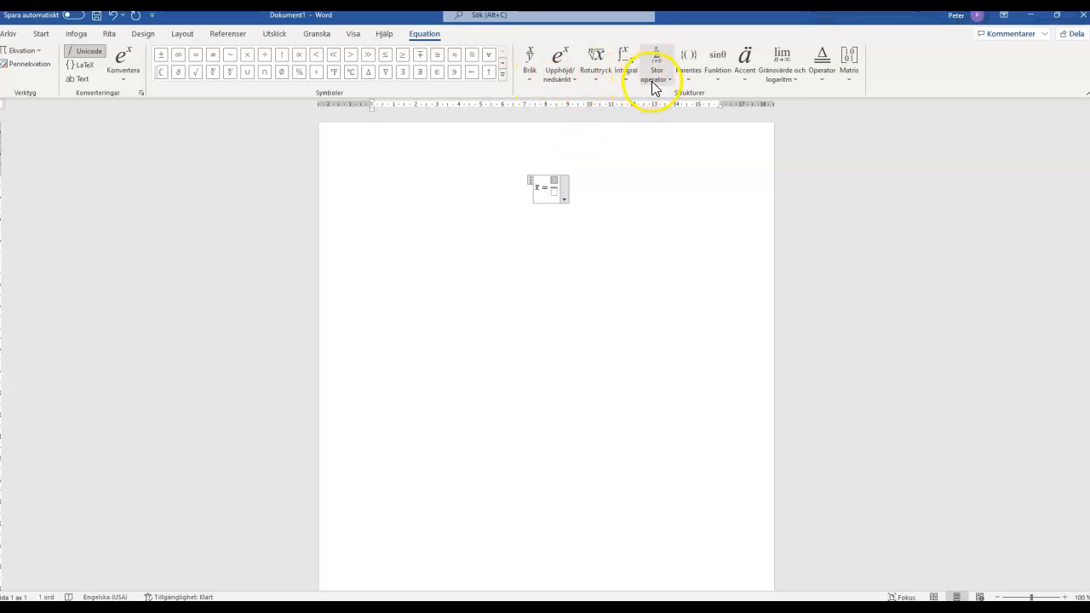
click(554, 192)
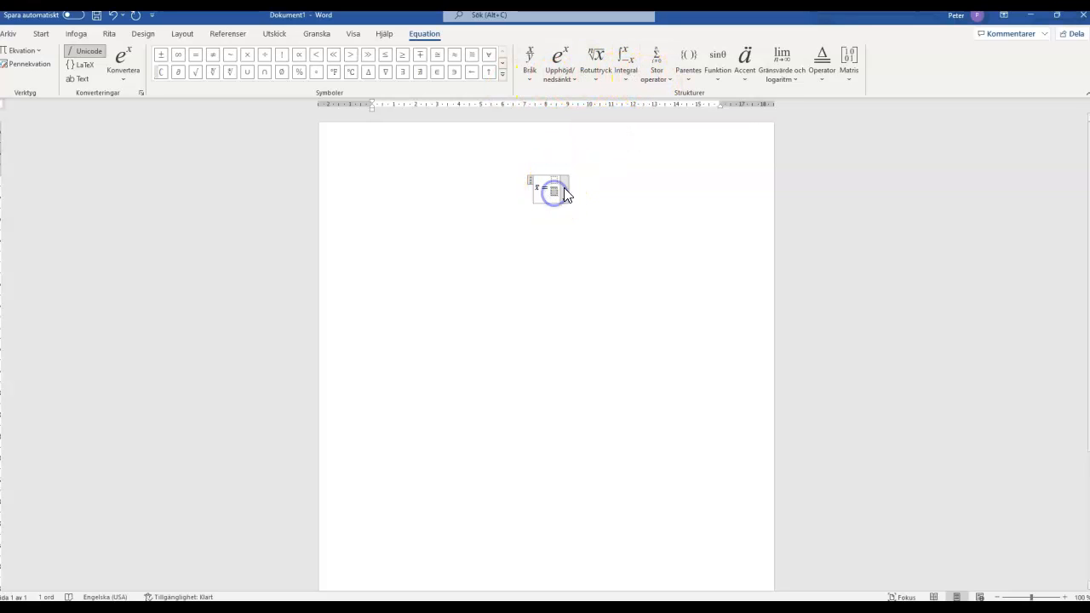
text(n)
Fill the fraction's numerator with a summation sign without limits, followed by x.
click(554, 180)
click(554, 181)
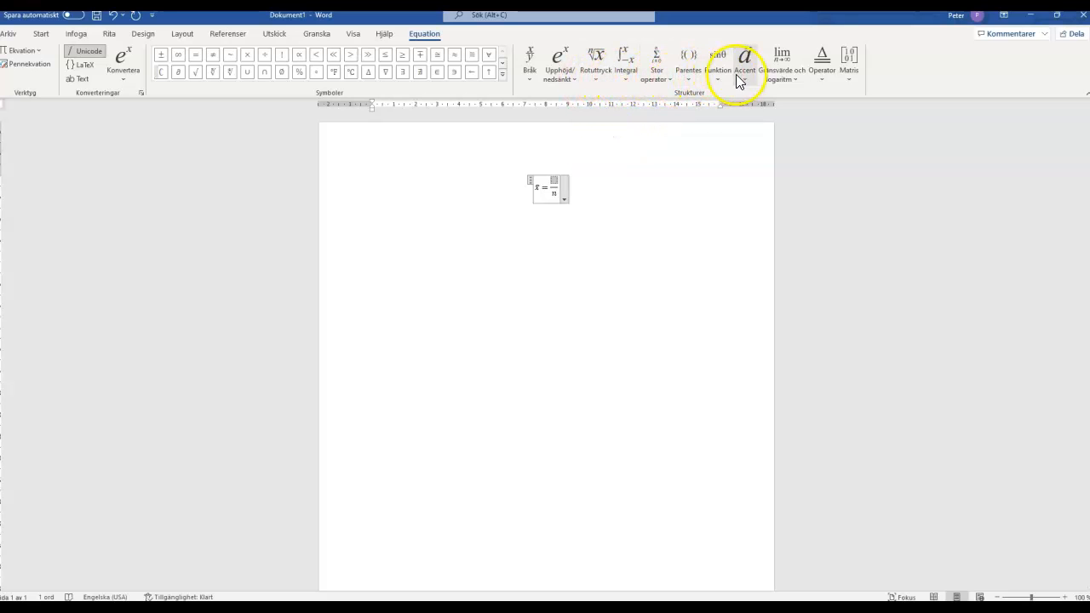
click(654, 73)
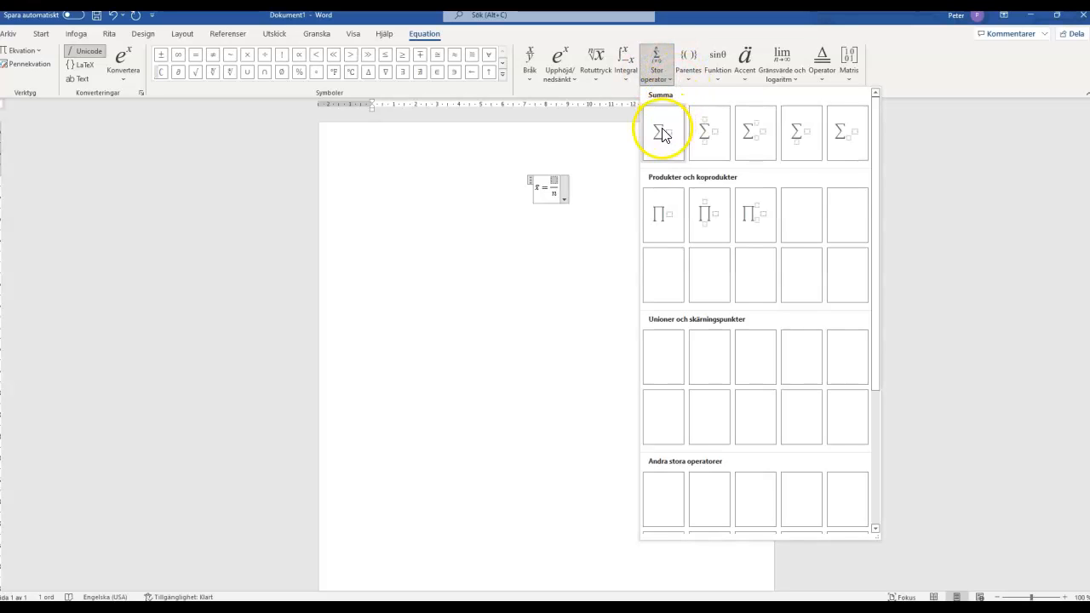
click(668, 137)
click(557, 181)
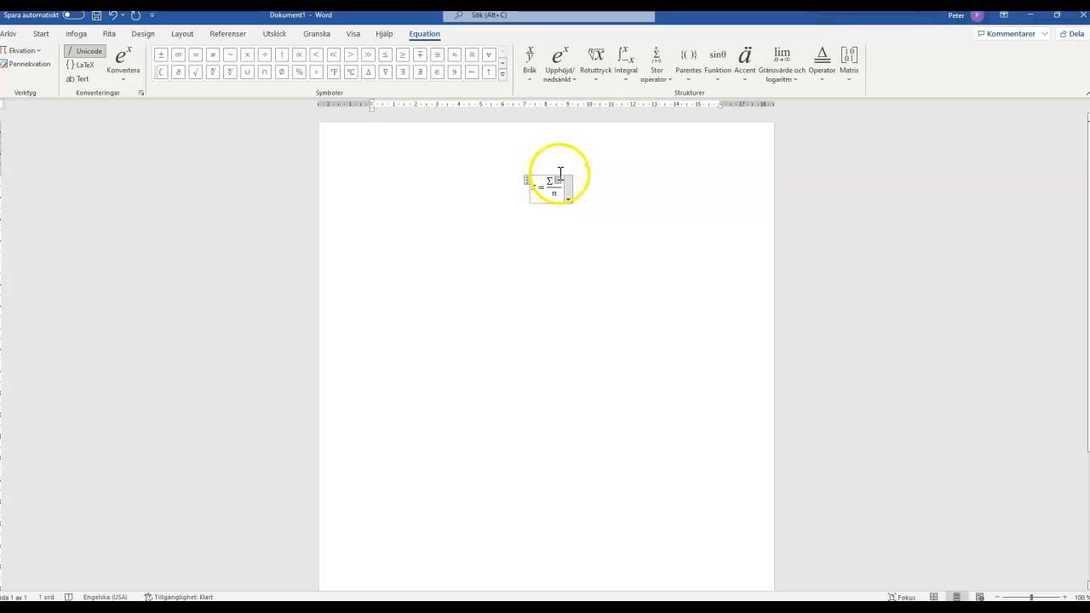
text(x)
Turn the x after the summation sign into a subscript expression with i as the subscript.
double_click(557, 181)
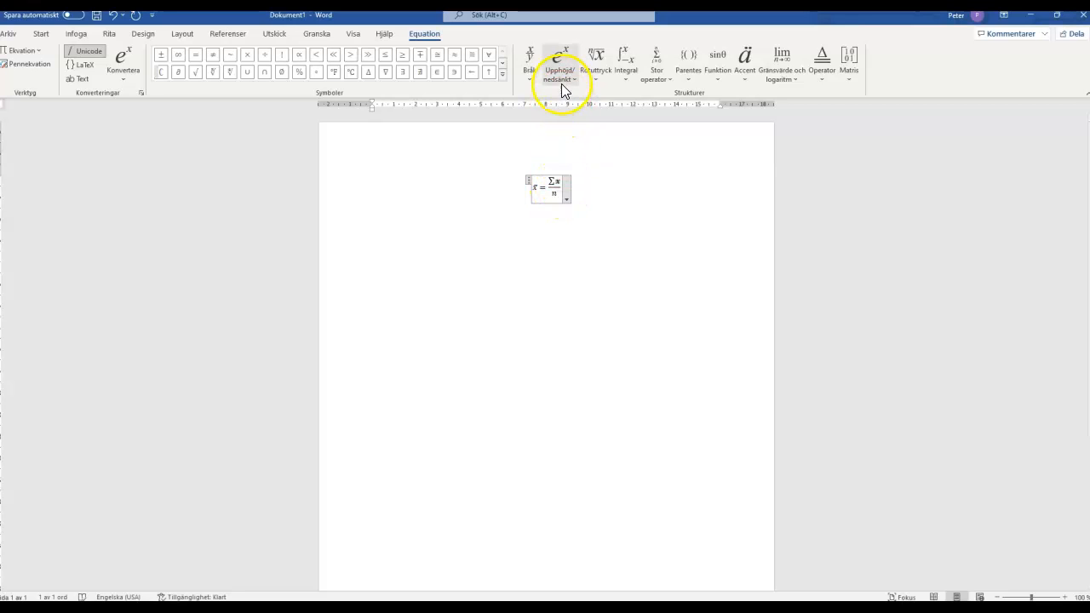
click(561, 79)
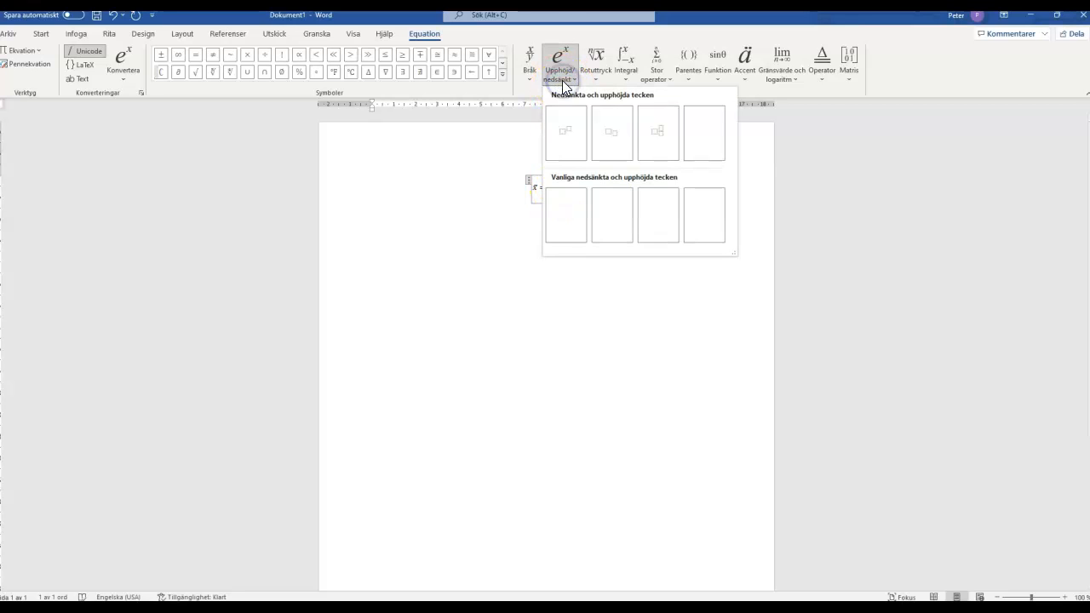
click(557, 182)
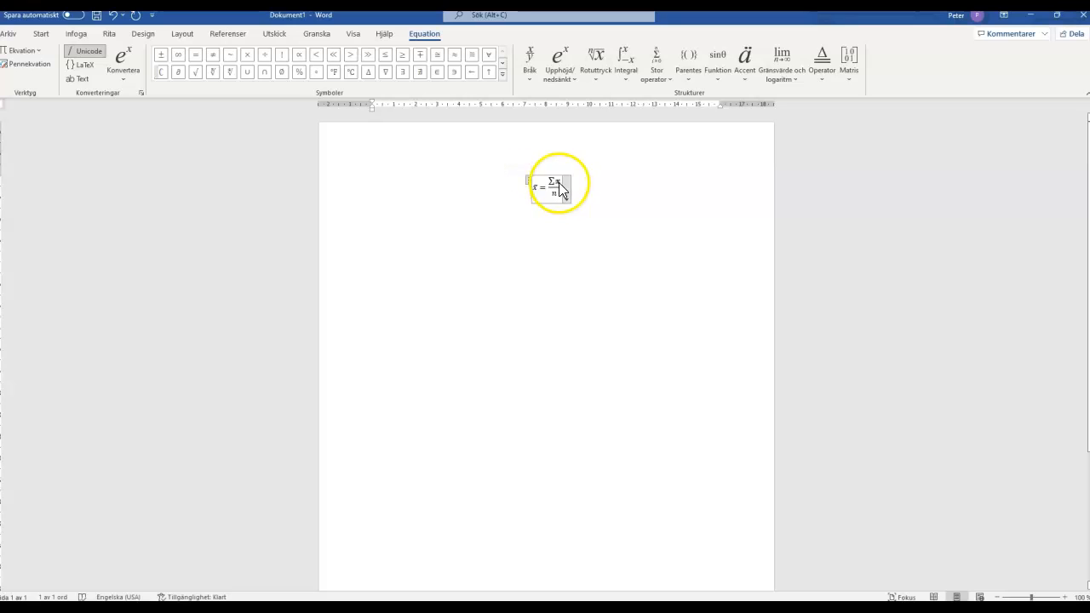
click(558, 75)
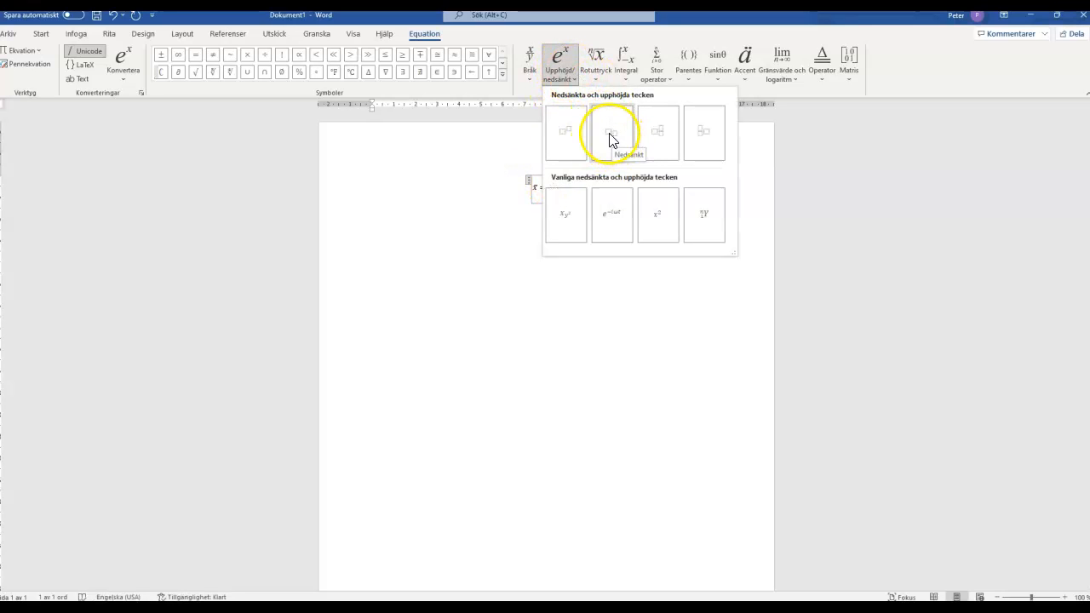
click(609, 133)
click(560, 182)
click(622, 199)
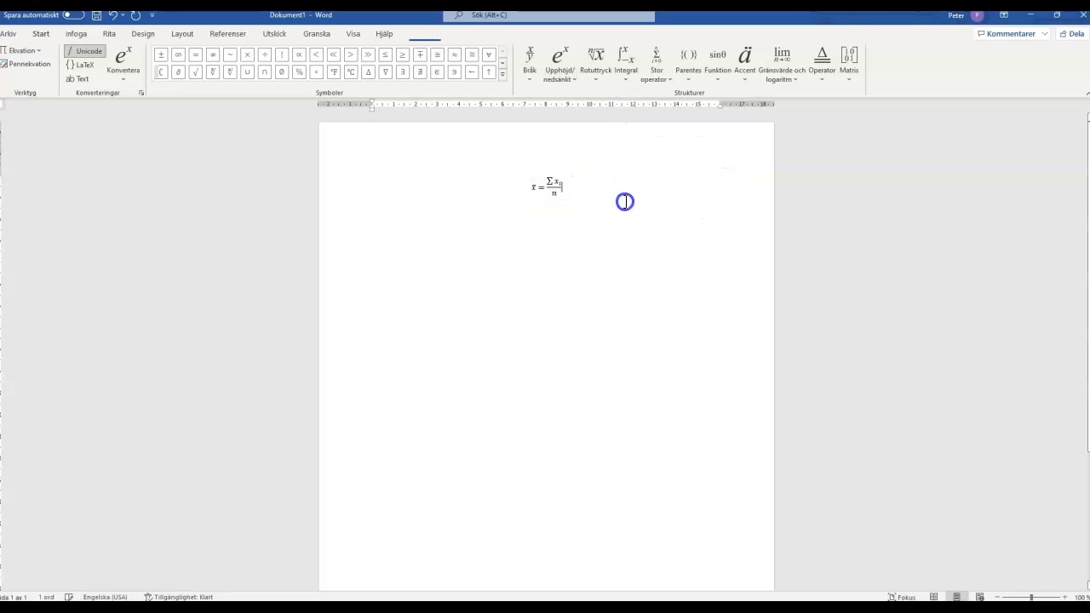
click(548, 209)
click(564, 196)
Copy the whole mean formula and paste it repeatedly on the line below.
click(528, 178)
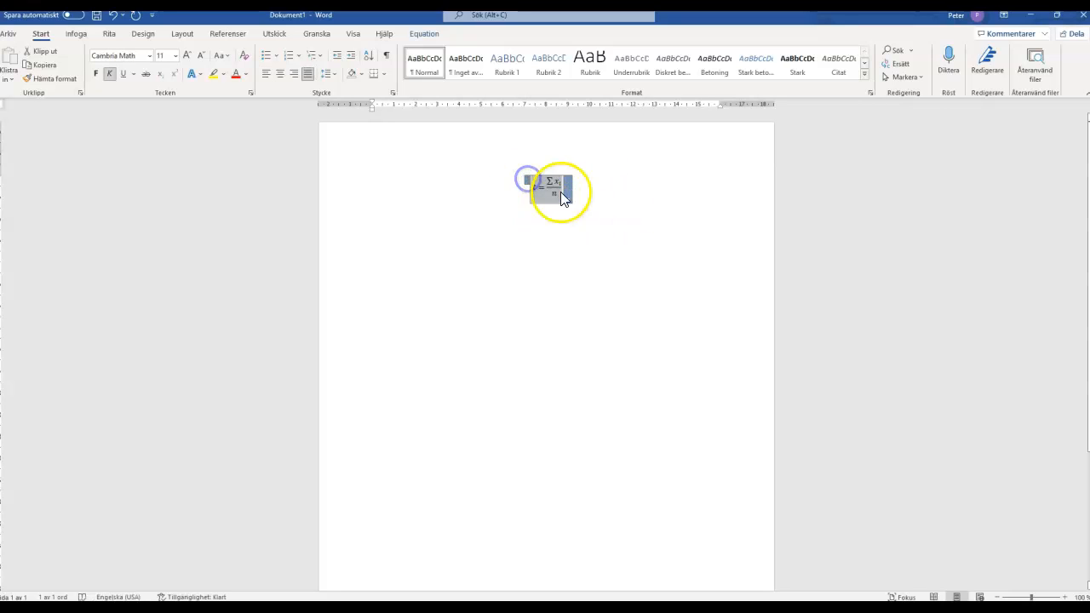
click(437, 208)
key(ctrl+v)
key(ctrl+v)
key(ctrl+v)
key(ctrl+v)
key(ctrl+v)
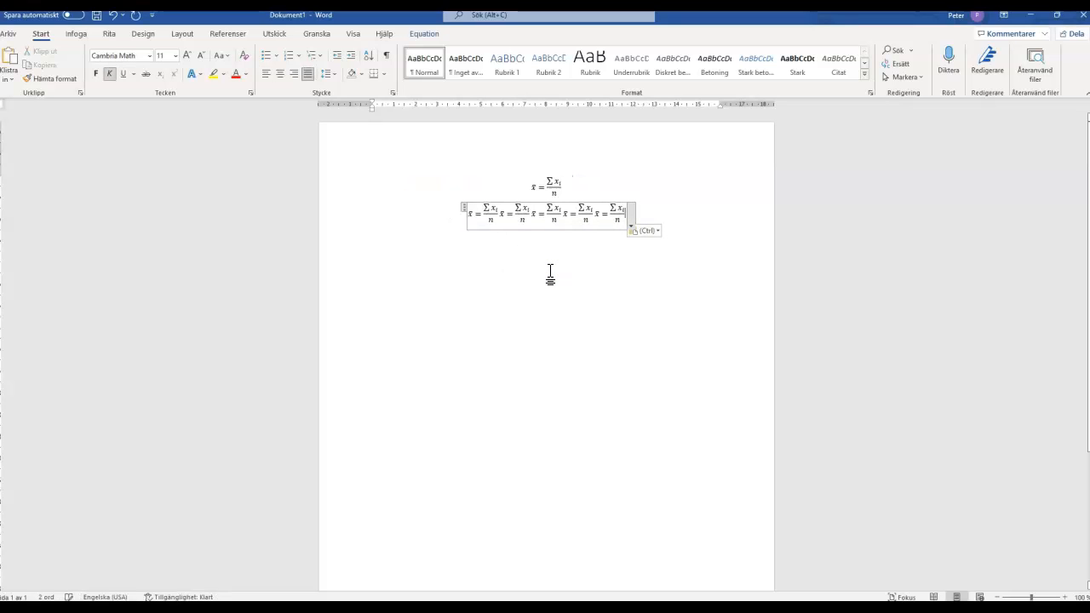
Undo the pasted copies of the mean formula.
key(ctrl+z)
key(ctrl+z)
key(ctrl+z)
key(ctrl+z)
key(ctrl+z)
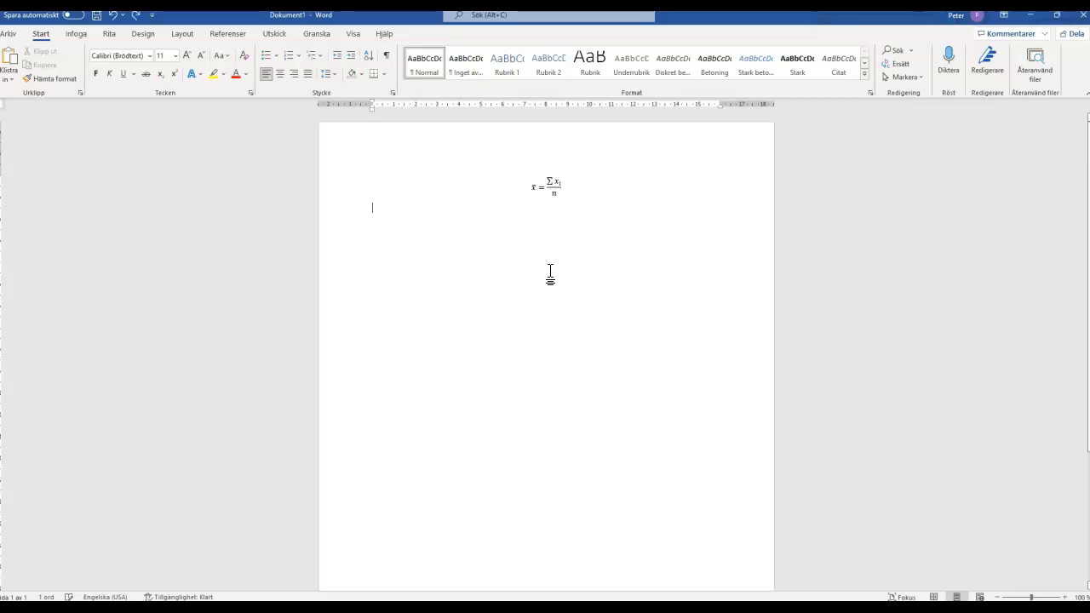
Insert a second equation a little below the mean formula and enter "σ =" in it.
click(545, 230)
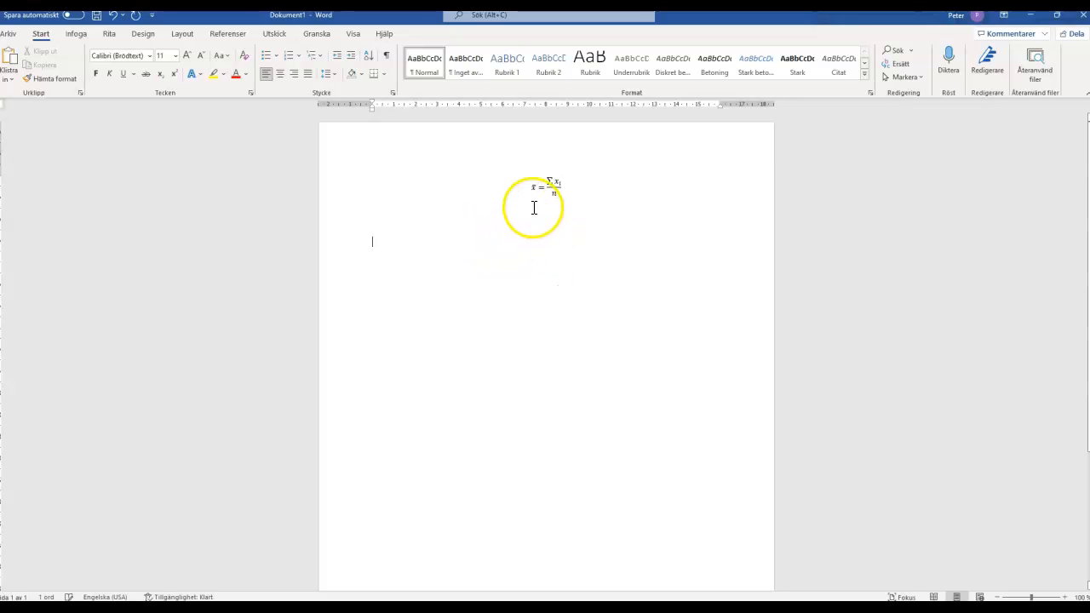
click(76, 33)
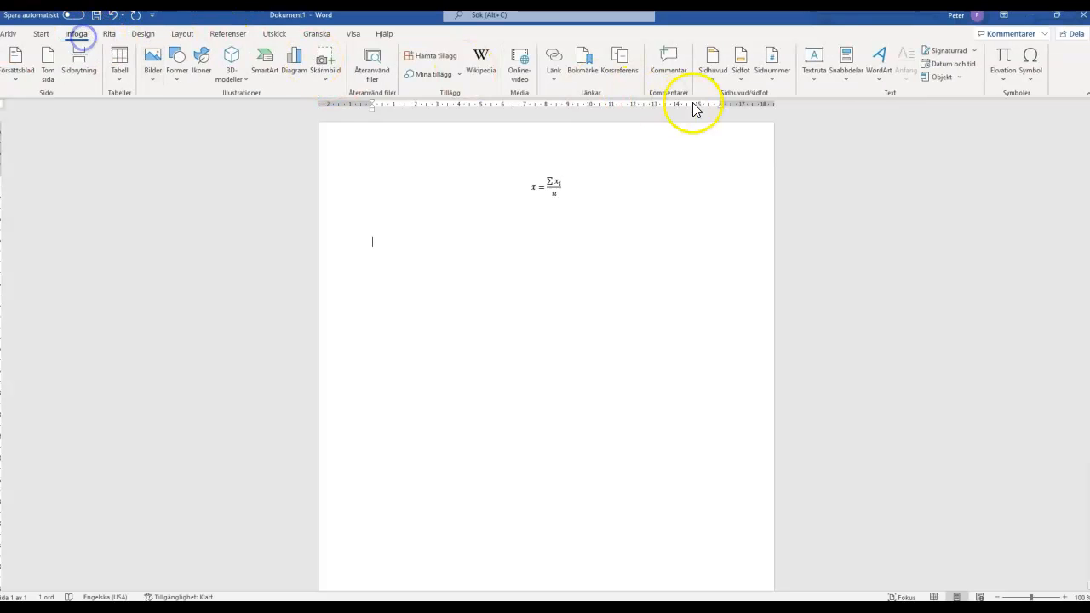
click(1003, 58)
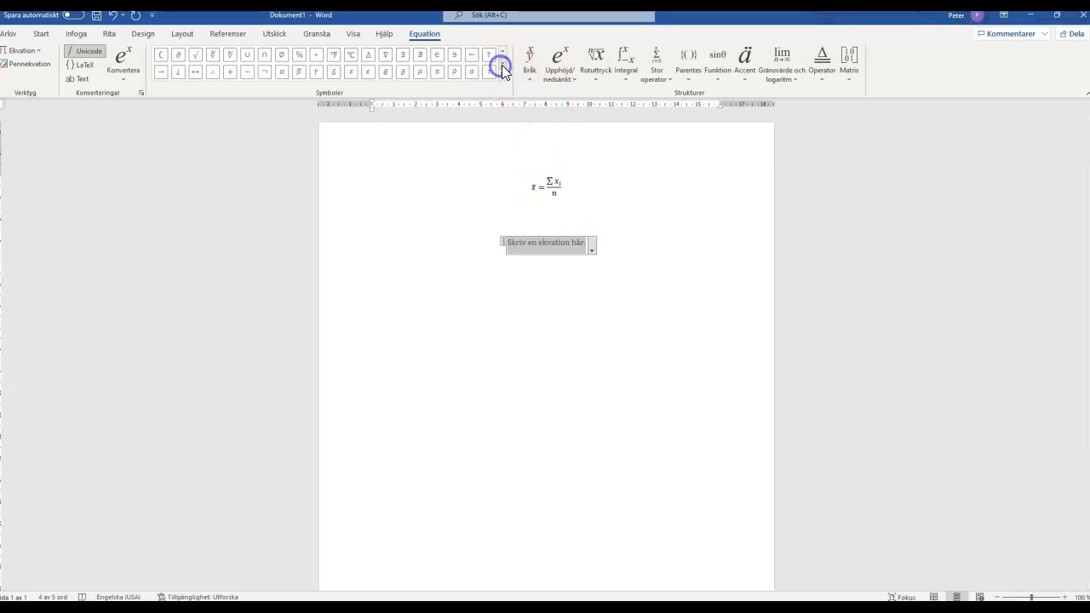
click(471, 72)
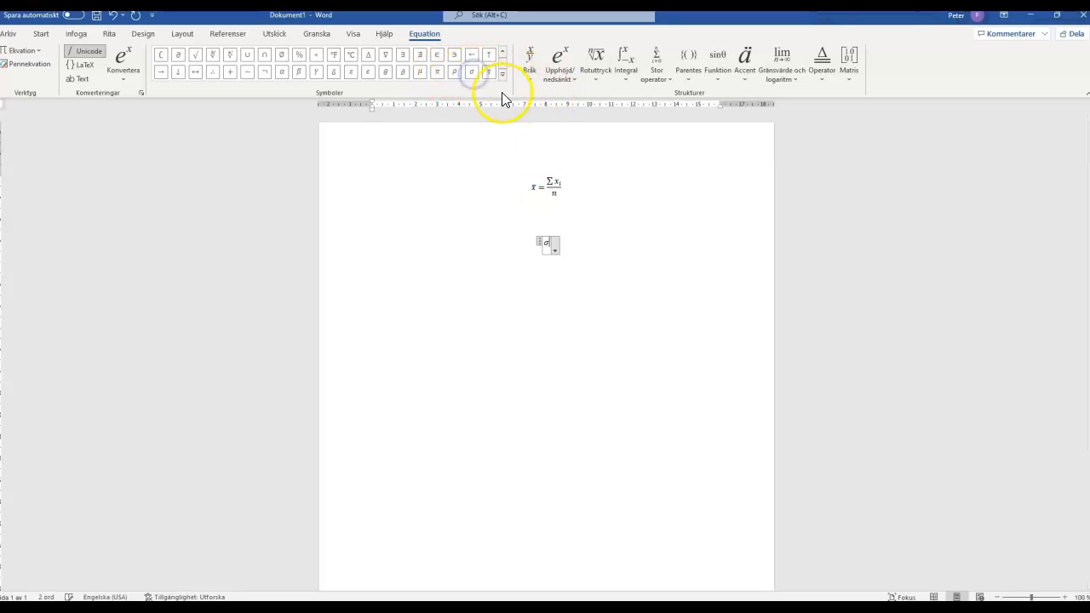
text(=)
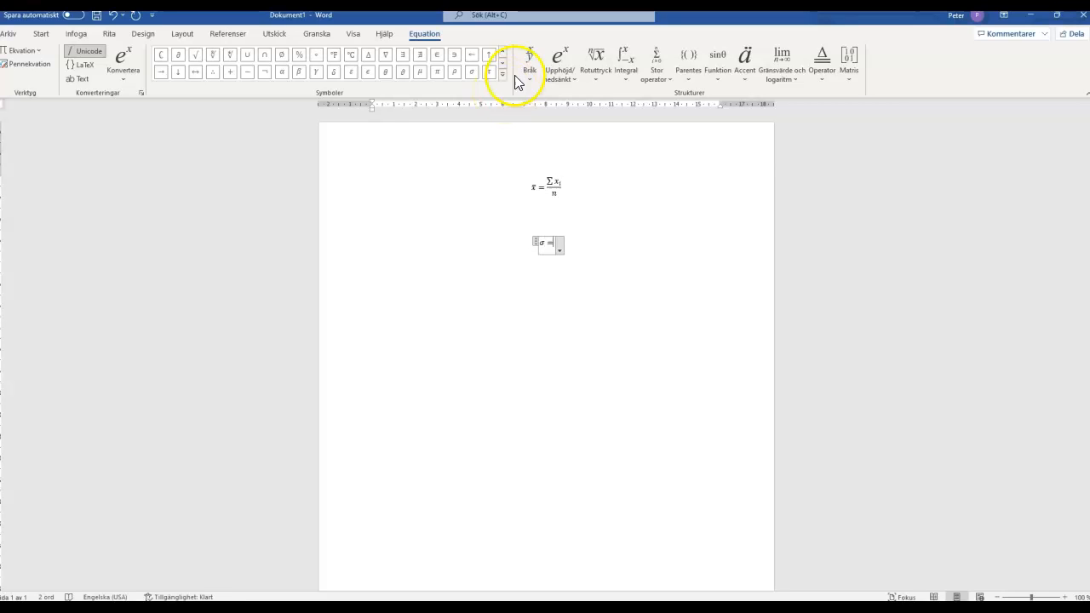
click(530, 67)
click(538, 135)
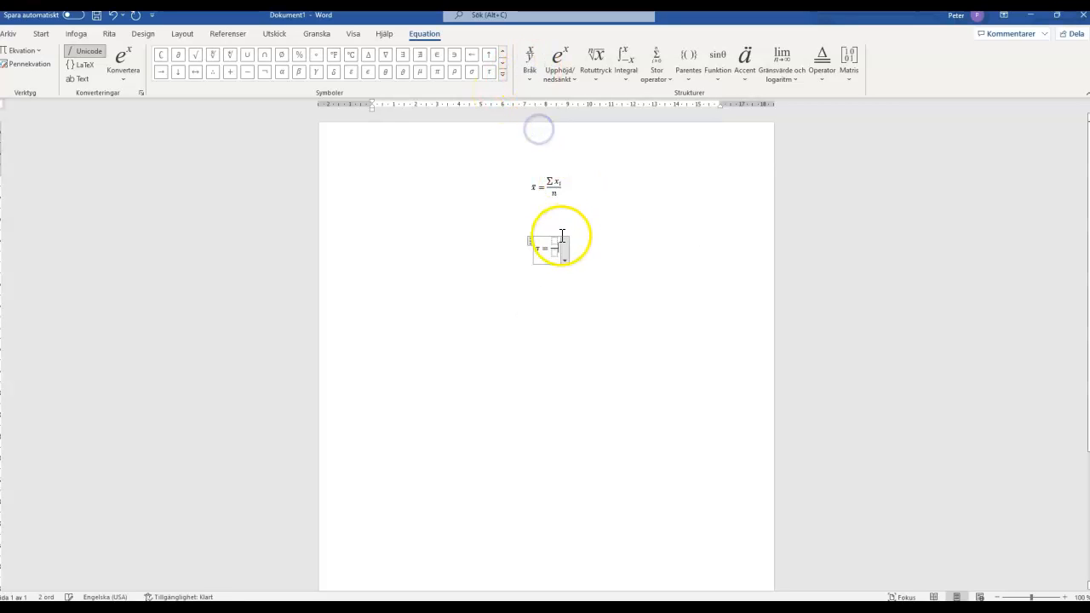
click(557, 242)
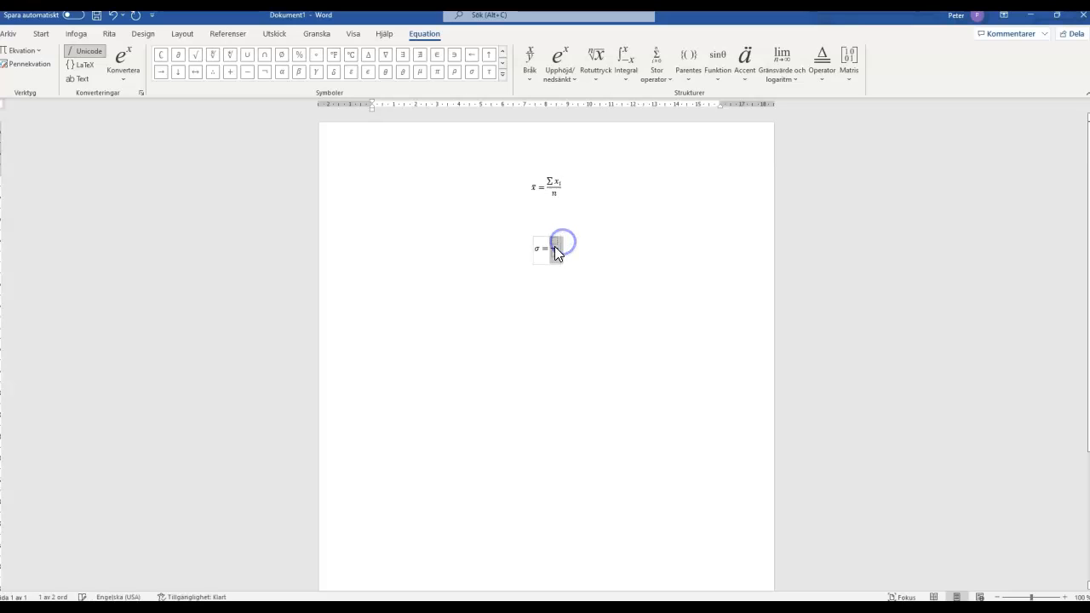
key(ctrl+z)
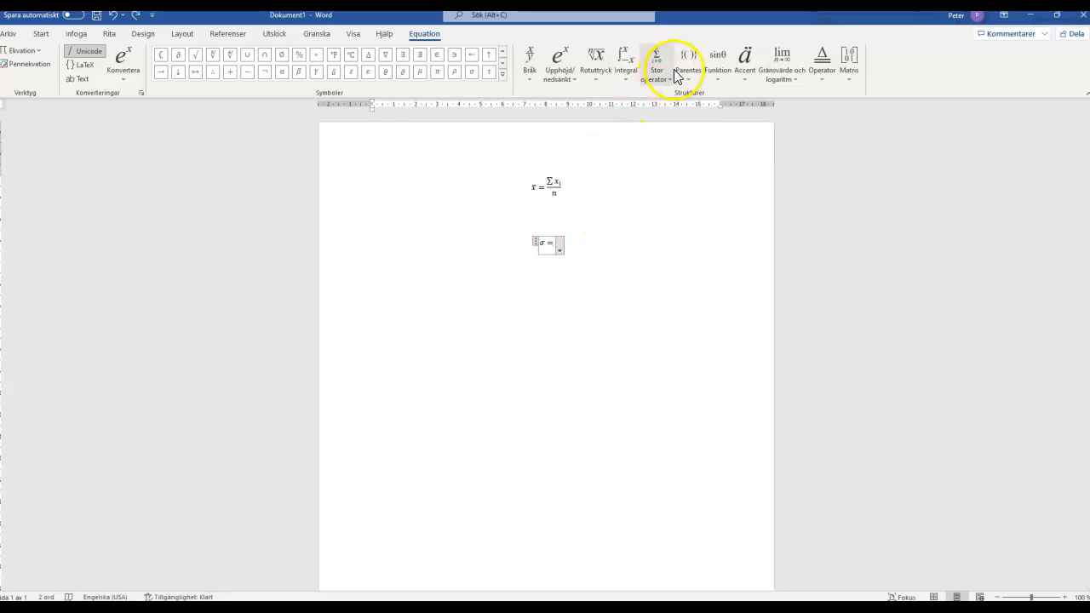
Insert an empty square root after the equals sign in the σ equation.
click(596, 79)
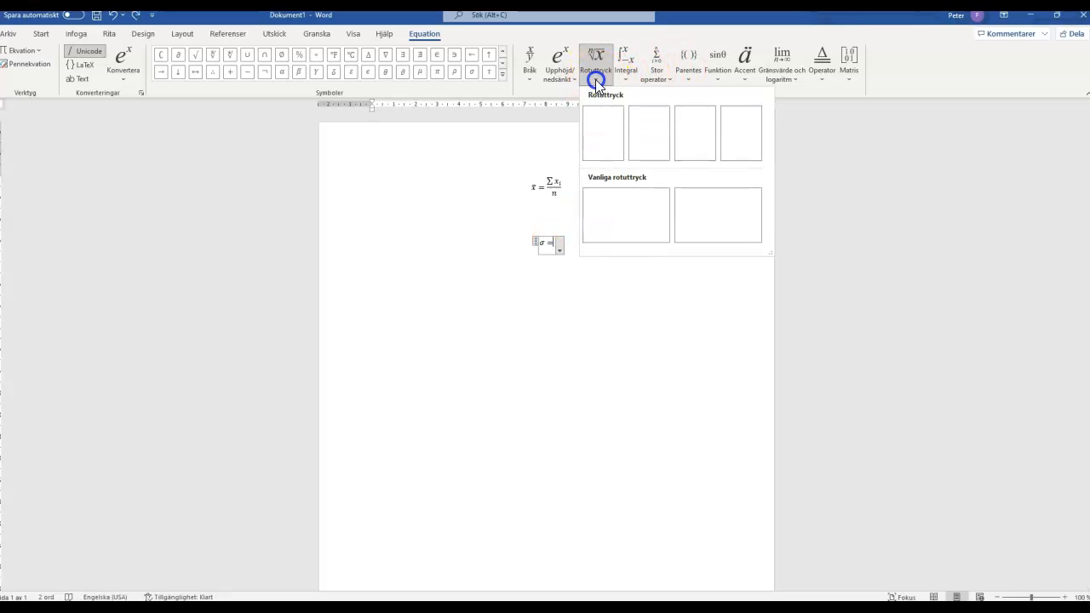
click(601, 140)
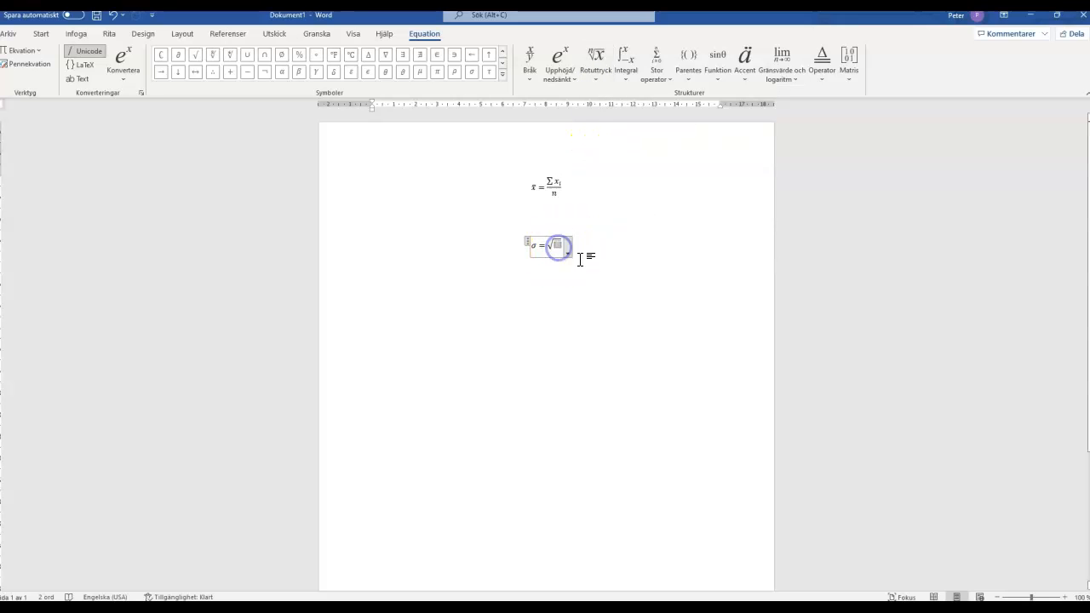
Insert a stacked fraction inside the square root of the σ equation, with x-x as numerator and n-1 as denominator.
click(563, 85)
click(530, 78)
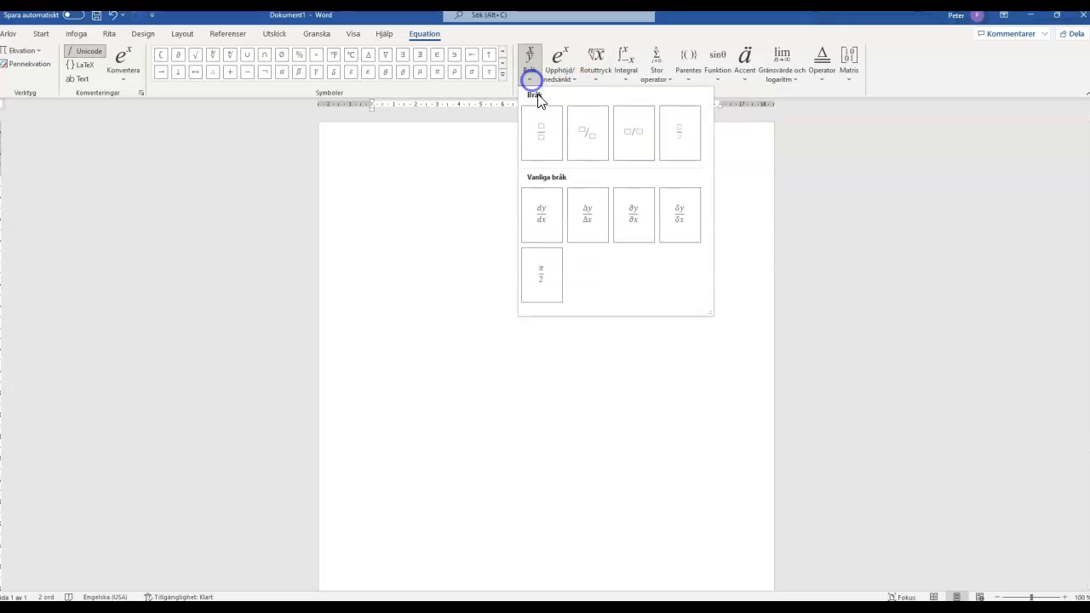
click(542, 141)
click(554, 248)
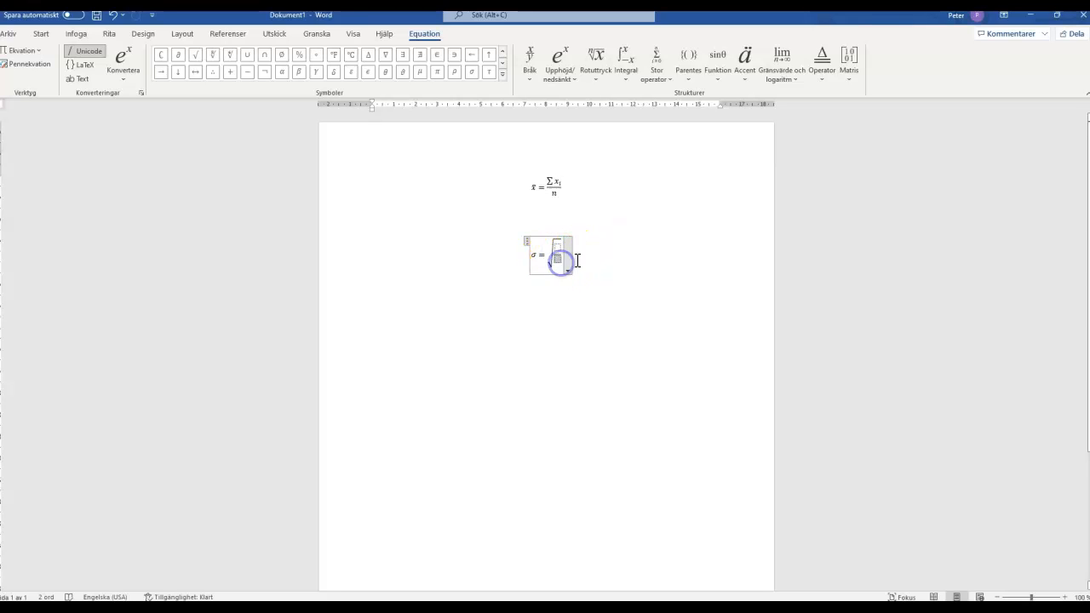
text(n)
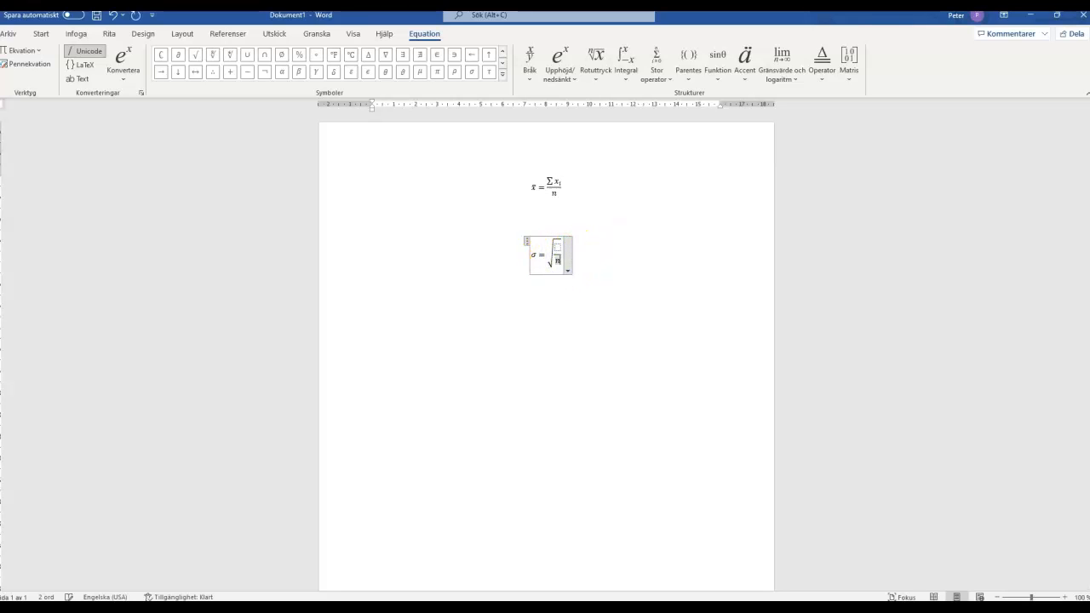
text(-1)
click(555, 247)
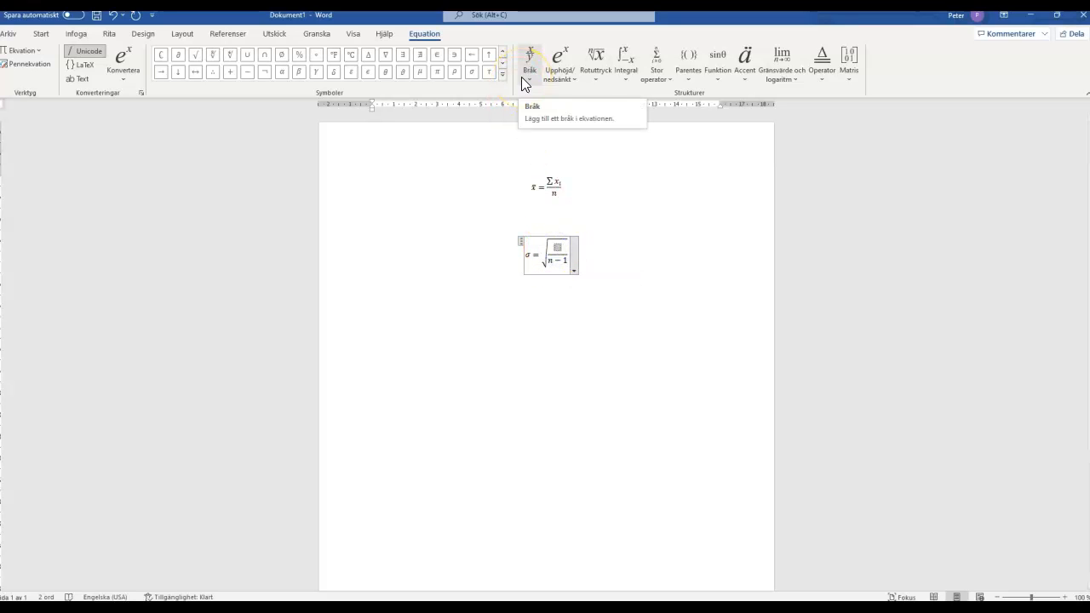
text(x-x)
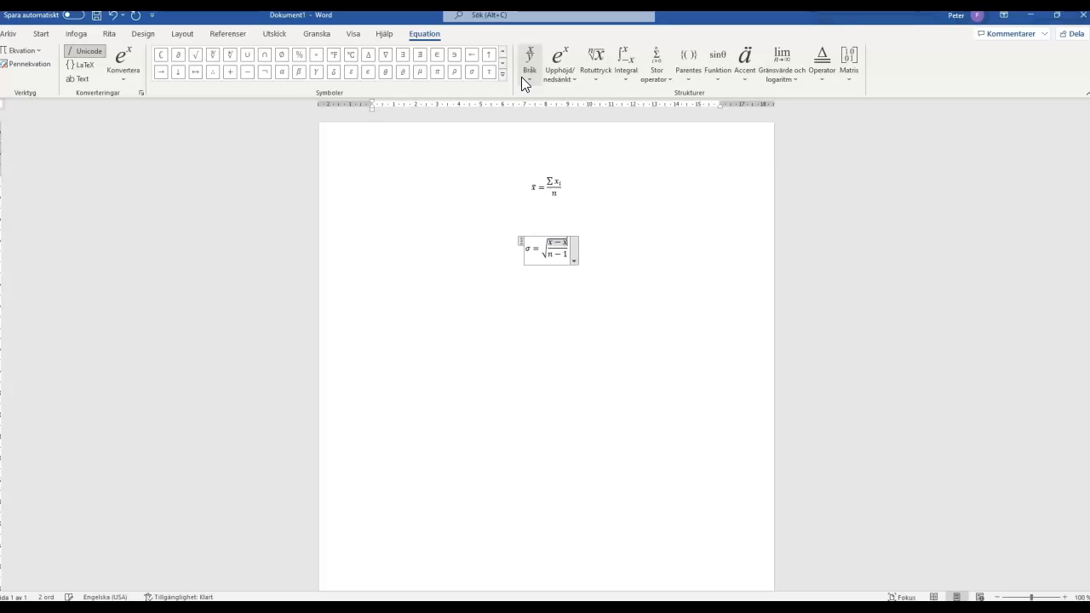
Add the subscript i to the first x in the numerator of the σ equation.
double_click(565, 244)
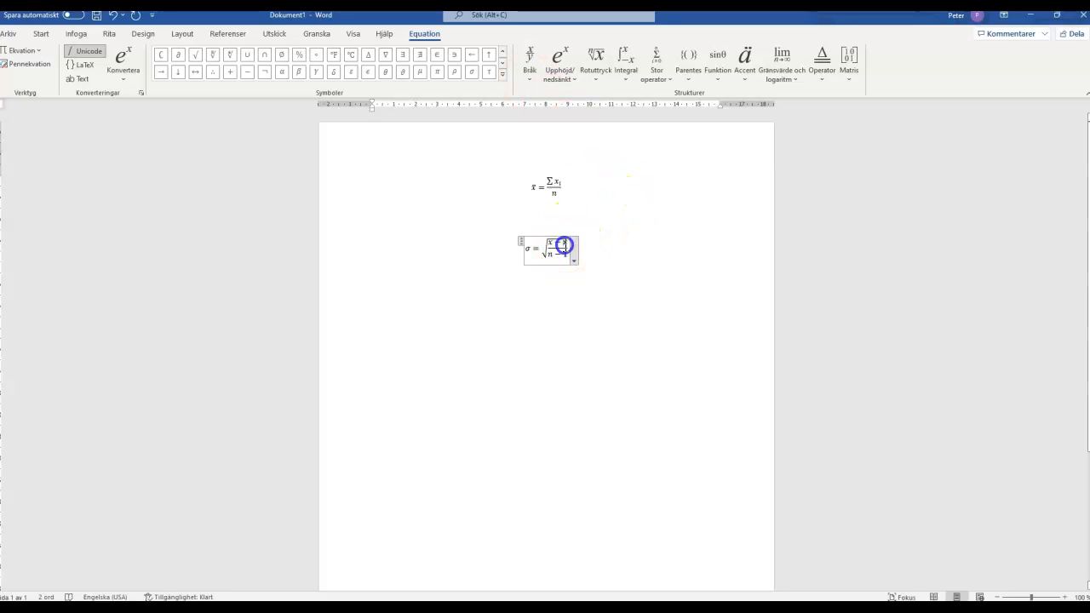
click(548, 243)
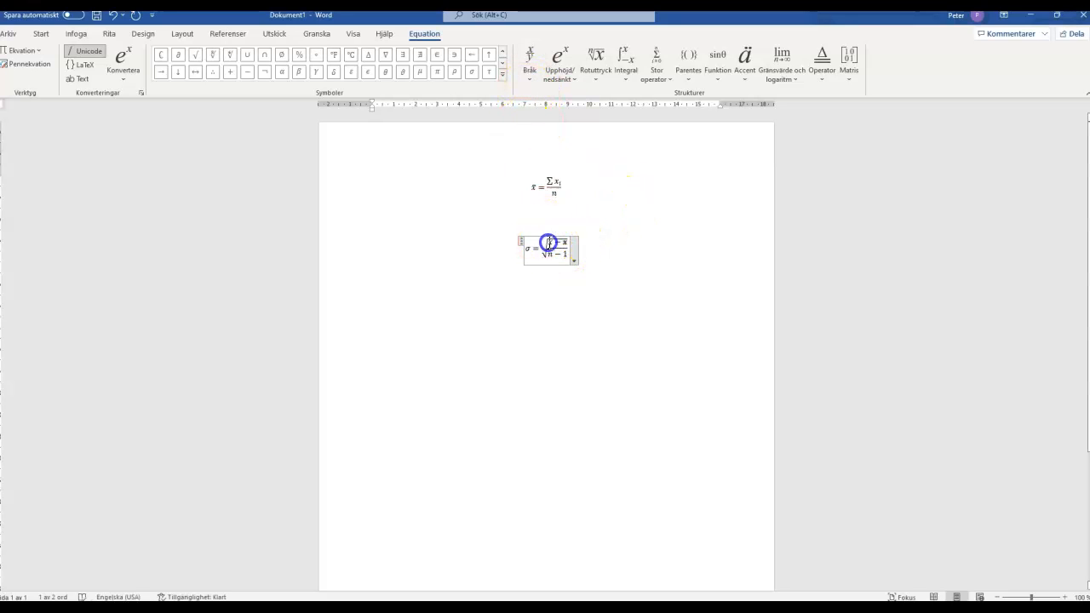
click(549, 244)
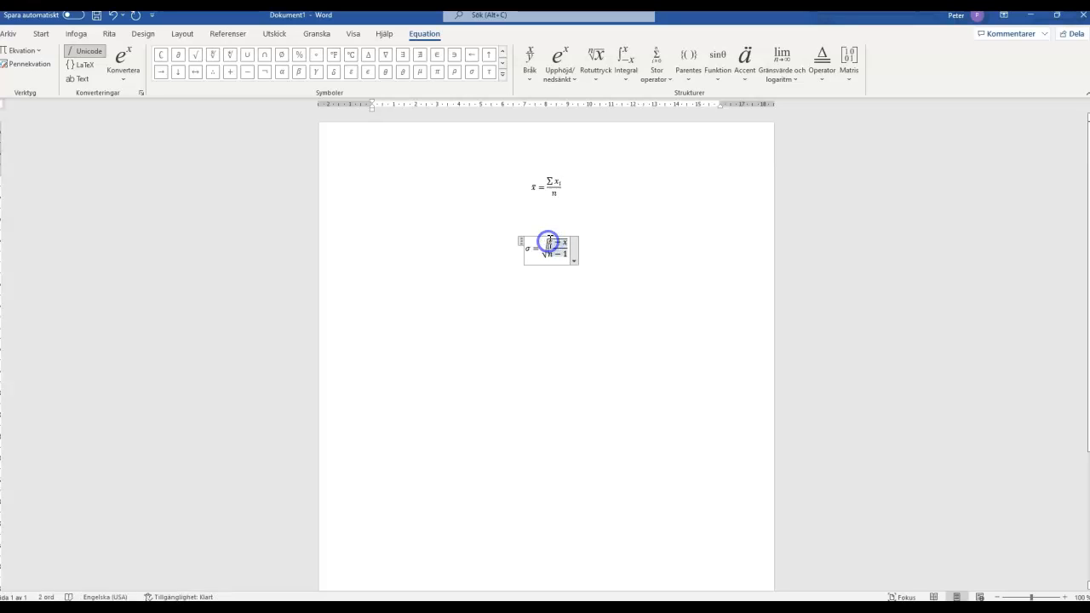
drag(549, 241, 557, 241)
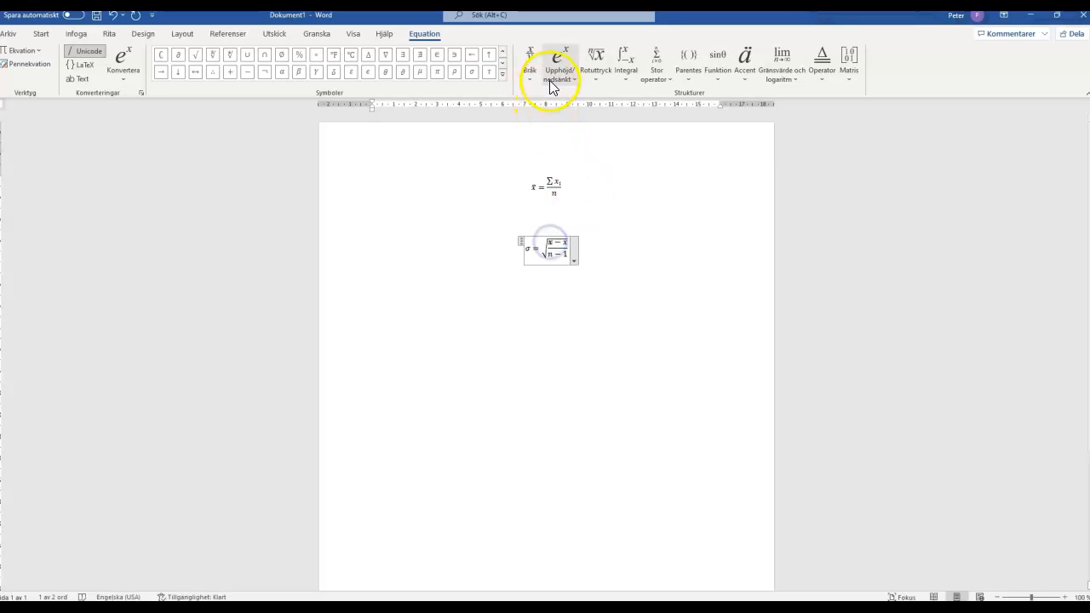
click(560, 72)
click(608, 136)
click(550, 244)
Put a bar accent over the second x in the numerator of the σ equation.
click(566, 243)
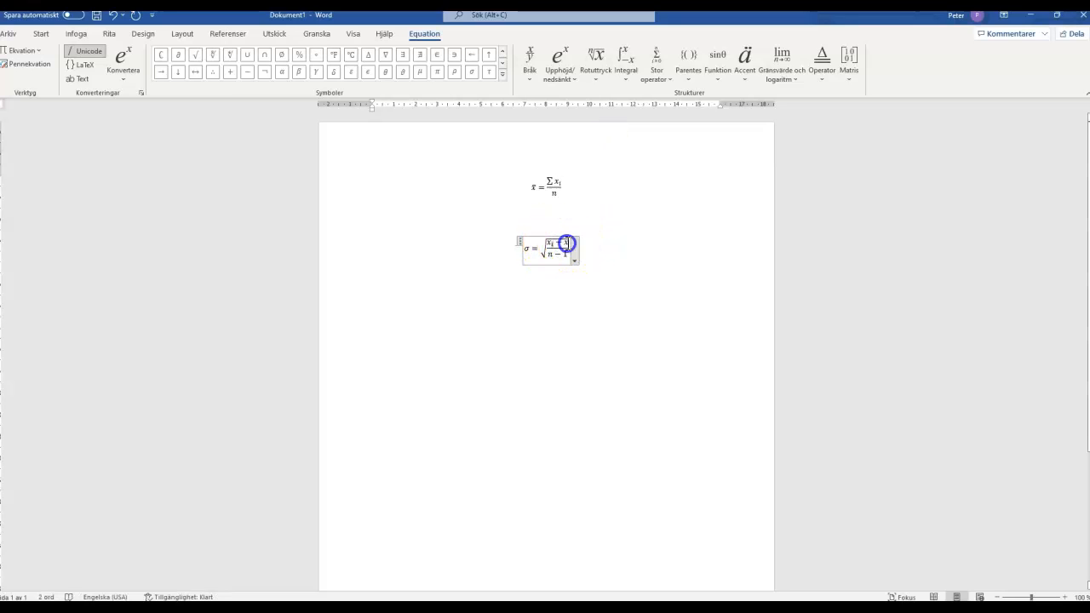
click(566, 242)
click(746, 79)
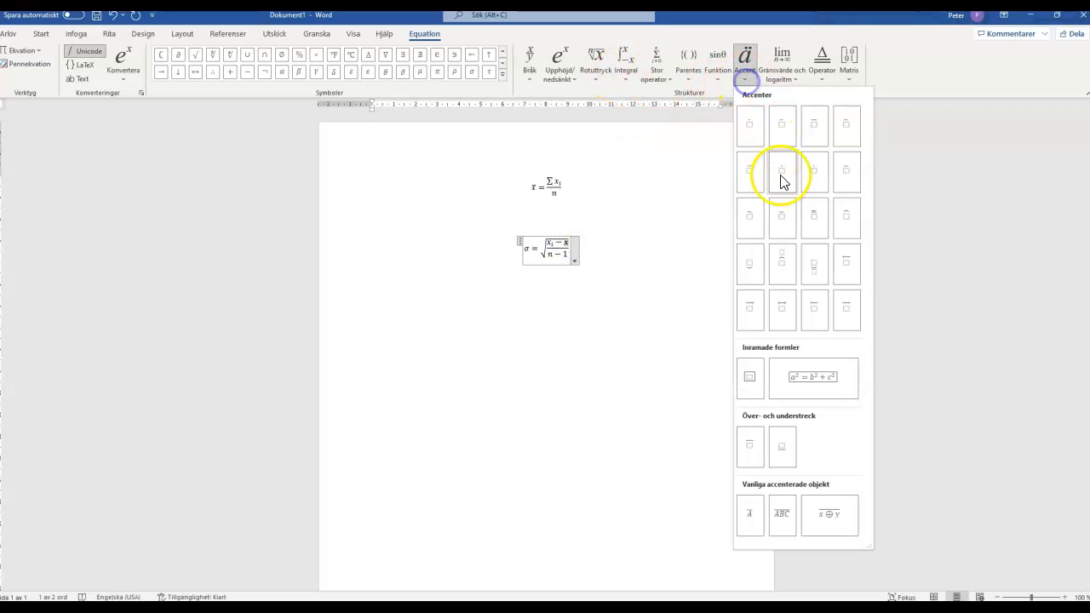
click(783, 209)
click(640, 248)
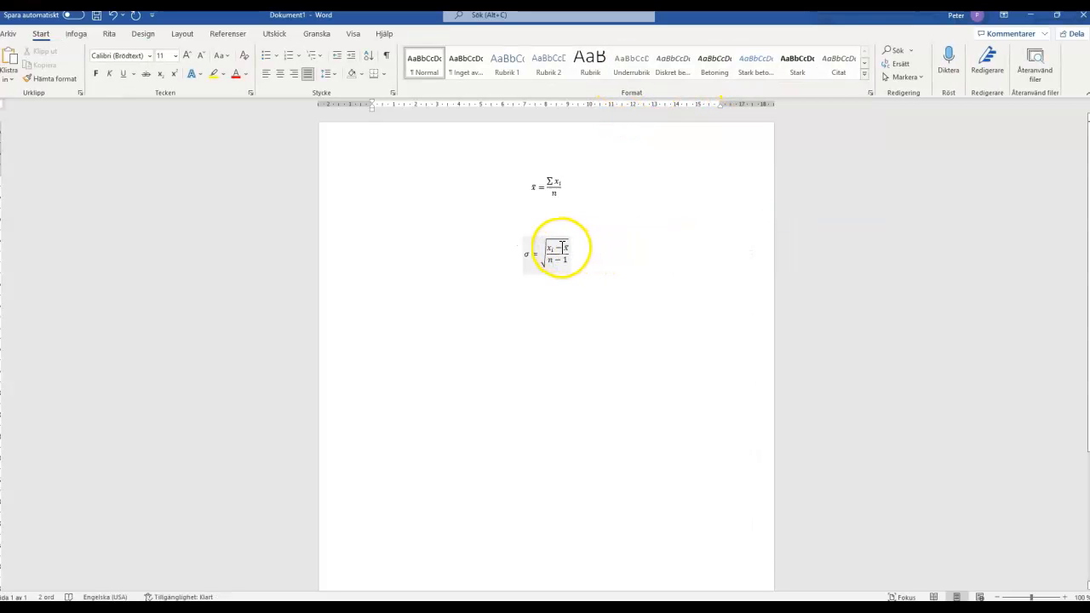
Enclose the numerator of the σ equation in parentheses and raise the bracketed expression to the power of 2.
click(551, 247)
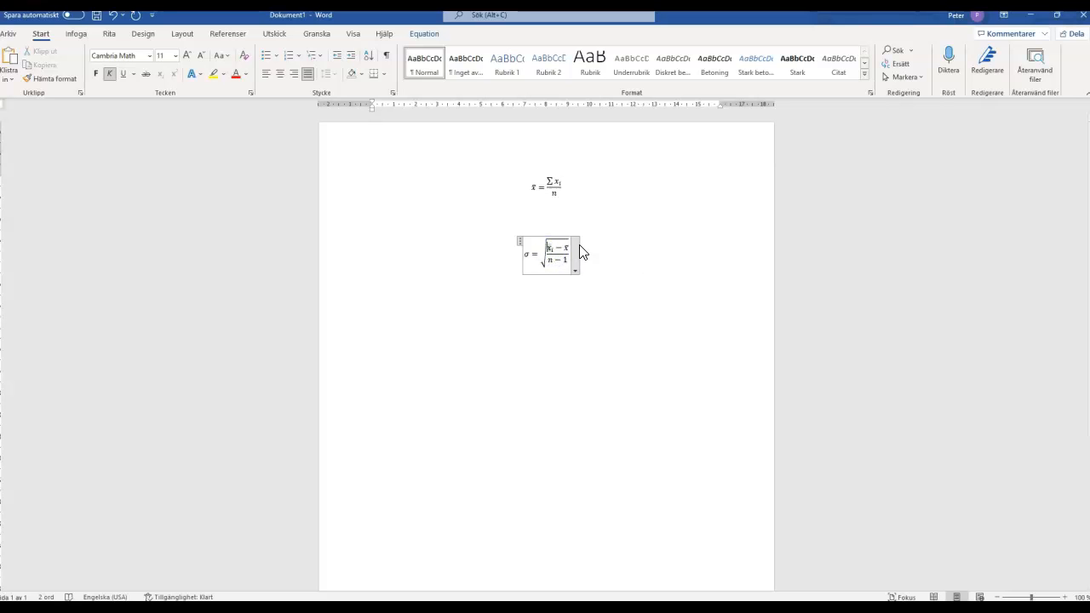
text(()
click(555, 244)
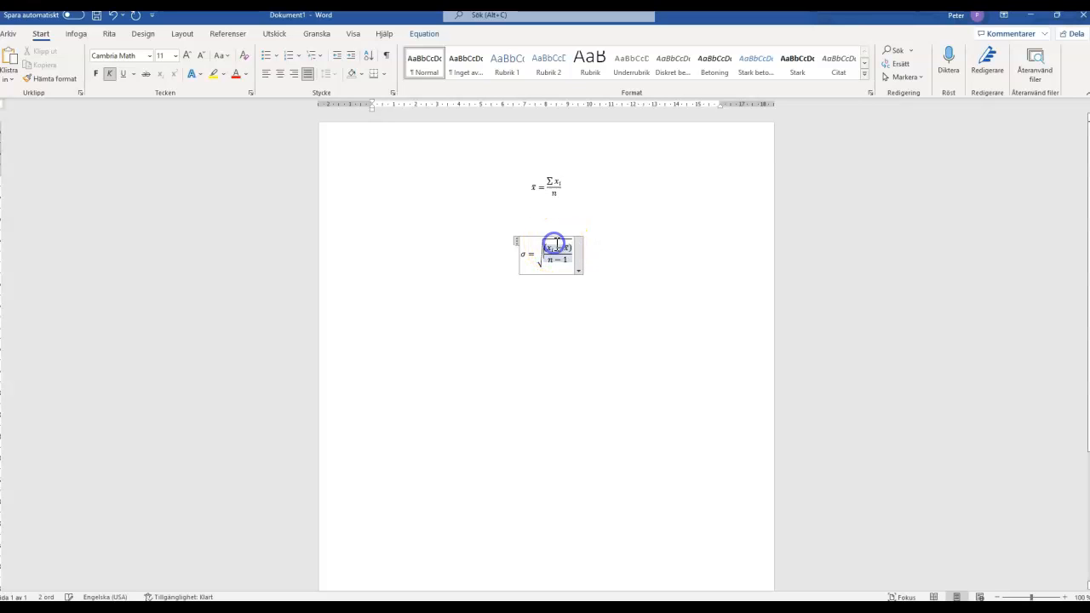
click(548, 249)
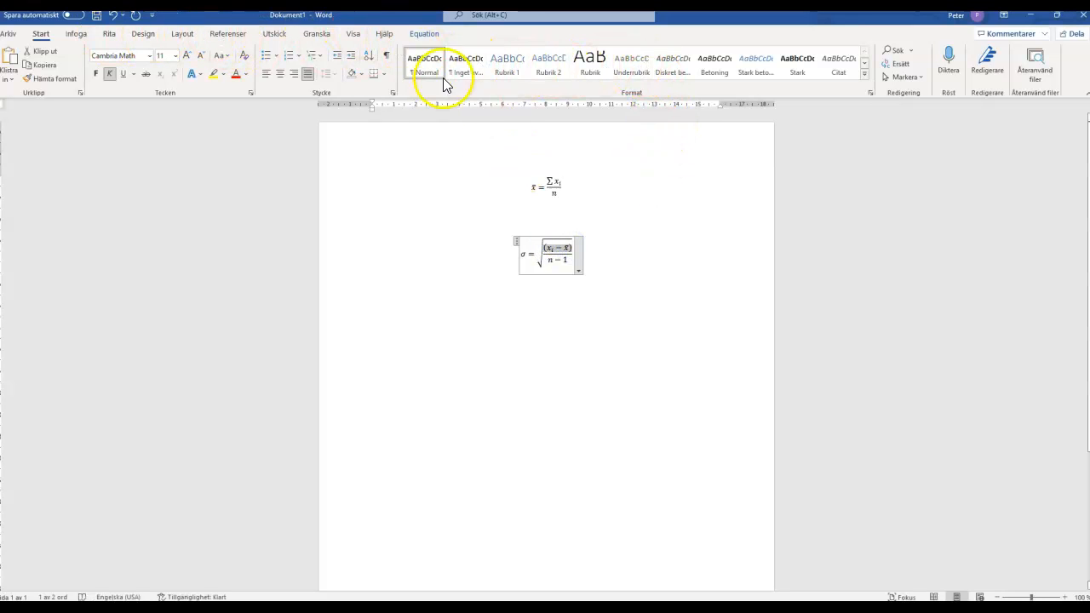
click(425, 36)
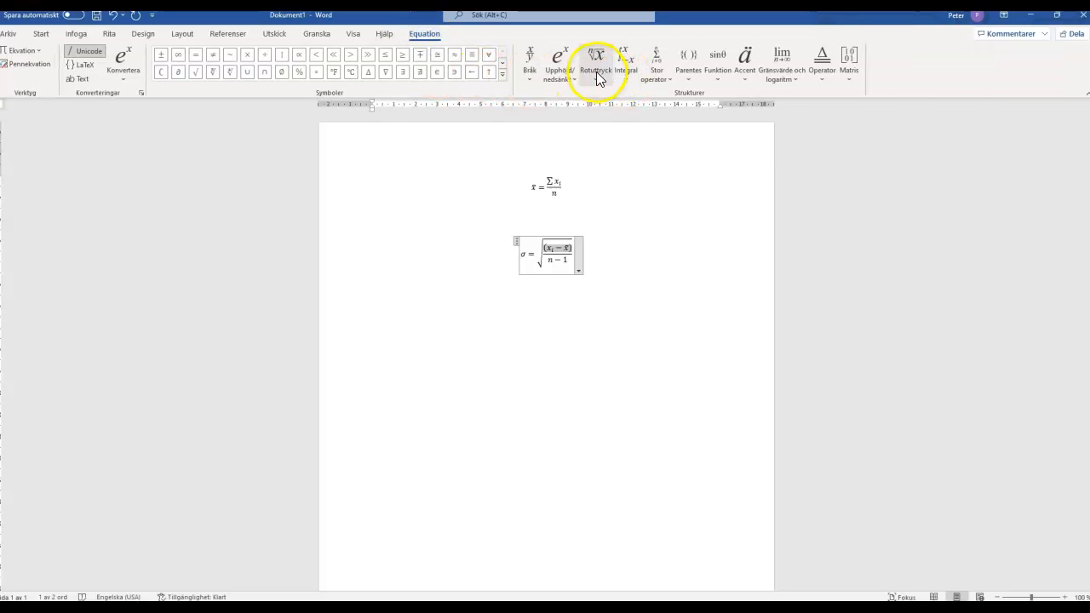
click(554, 79)
click(566, 141)
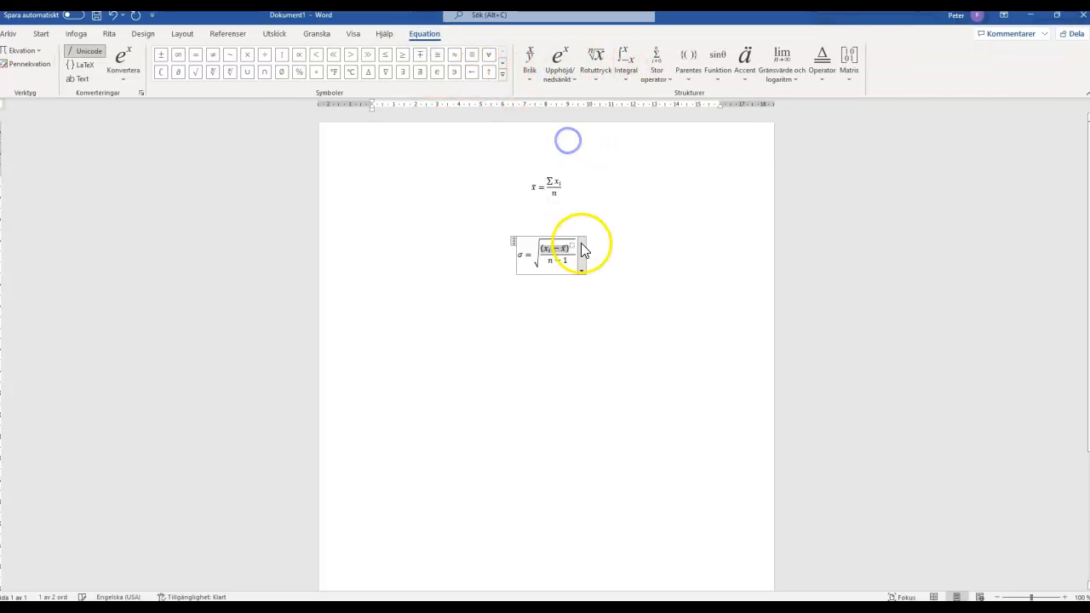
click(574, 246)
text(2)
click(631, 262)
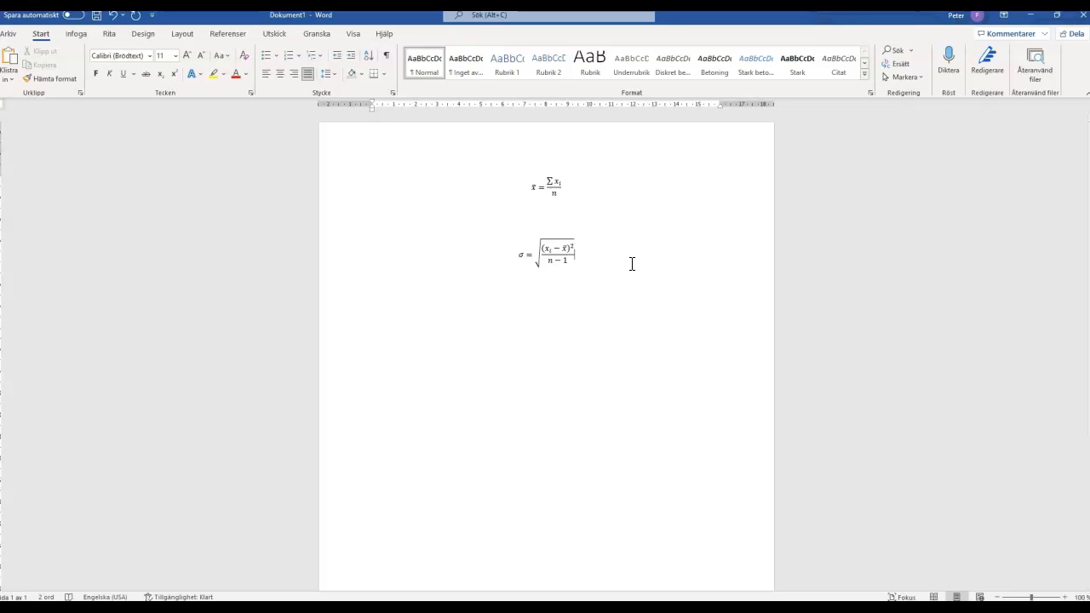
click(521, 244)
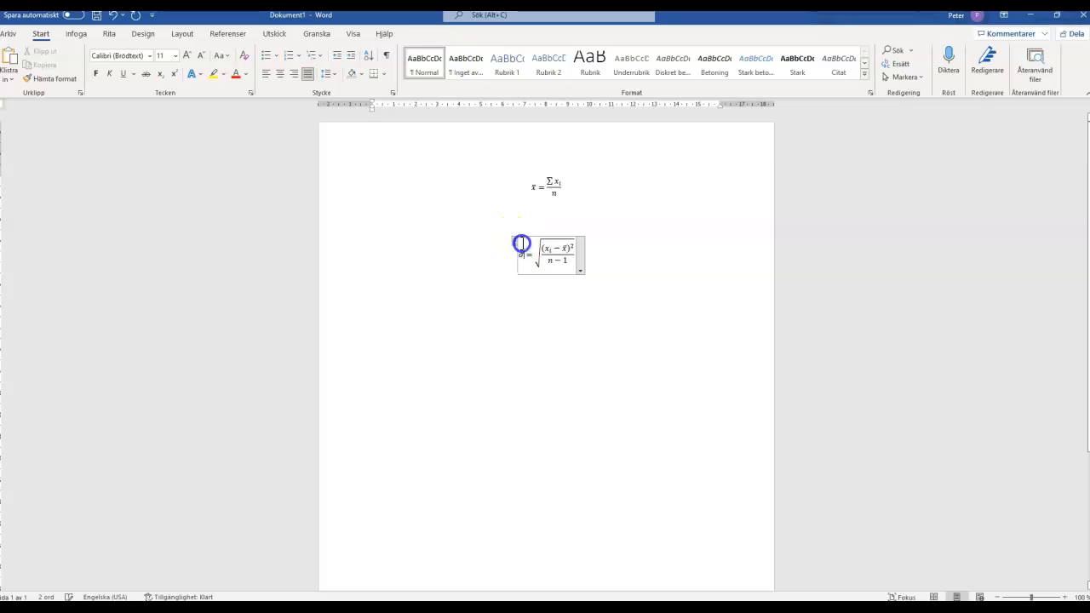
click(477, 287)
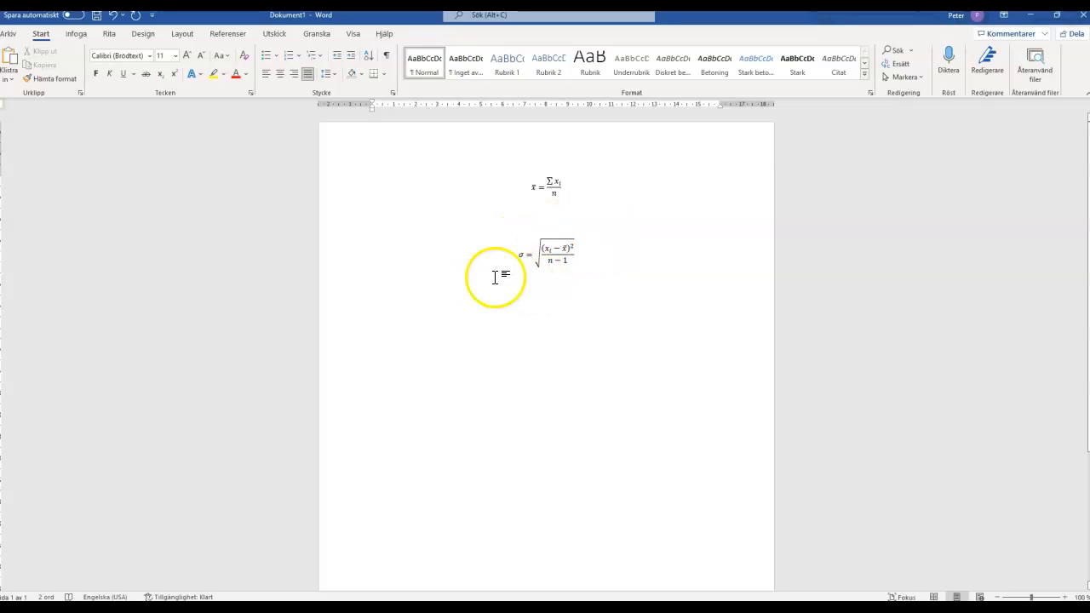
mouse_move(471, 583)
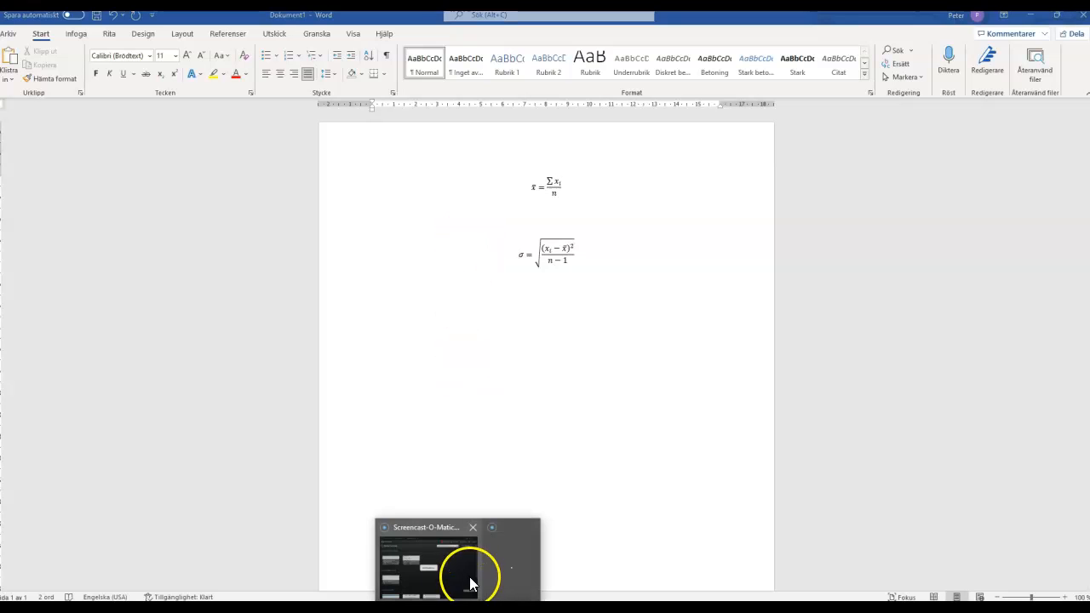
mouse_move(502, 566)
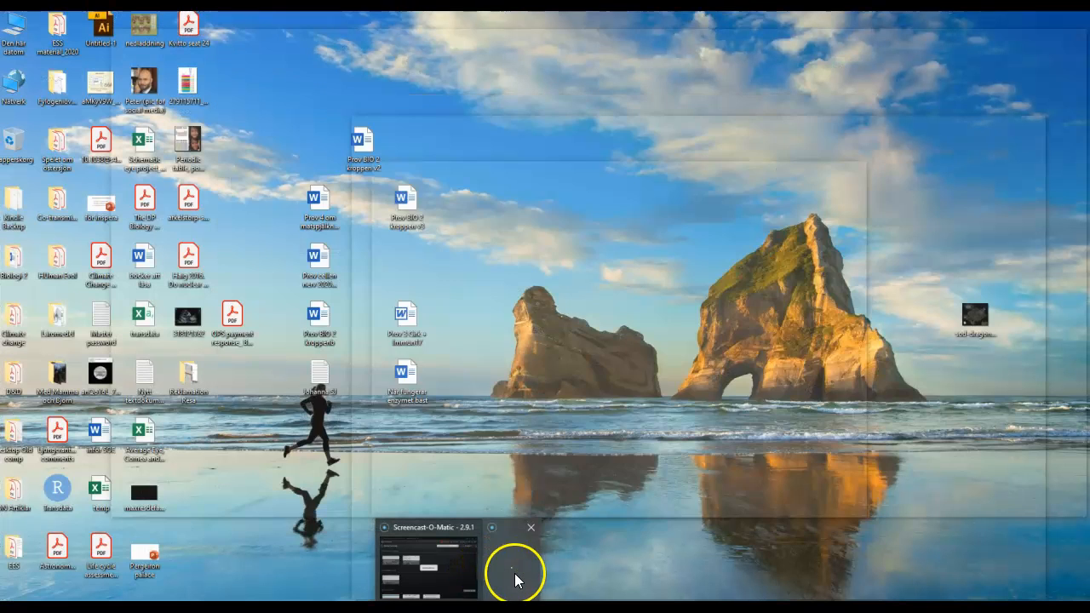